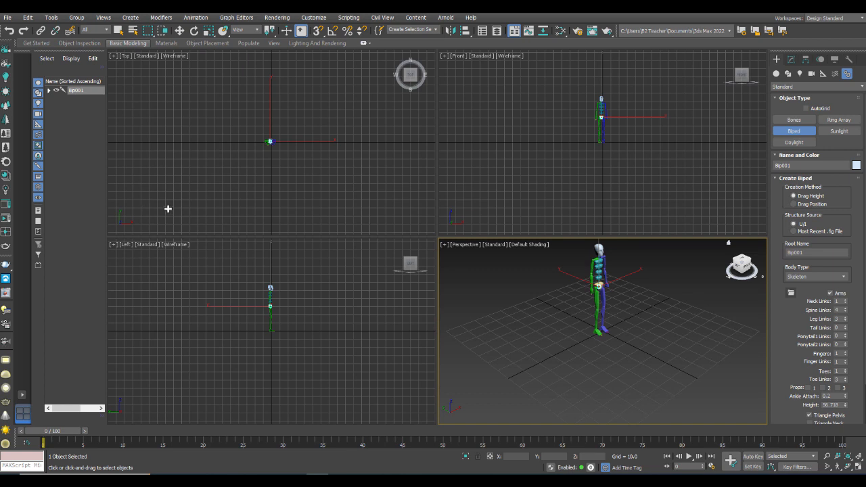
Examine the existing biped skeleton from several angles and distances in the perspective view
middle_drag(614, 328, 599, 339)
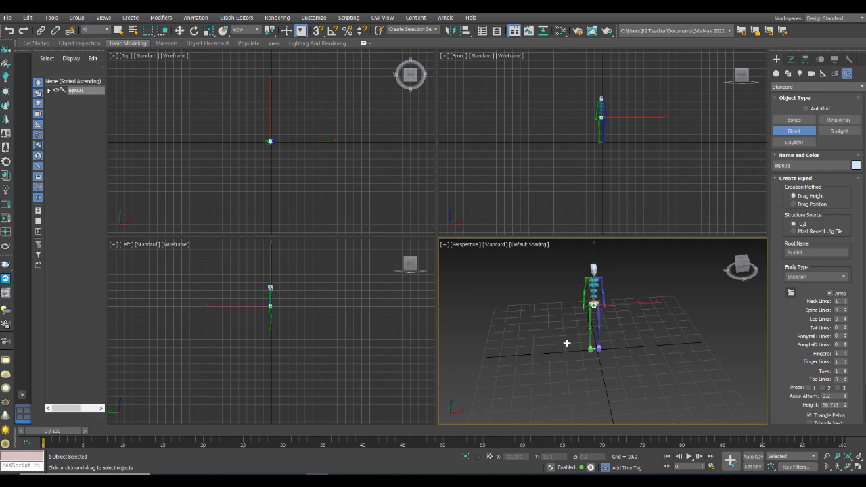
middle_drag(568, 336, 568, 335)
scroll(568, 335, up, 2)
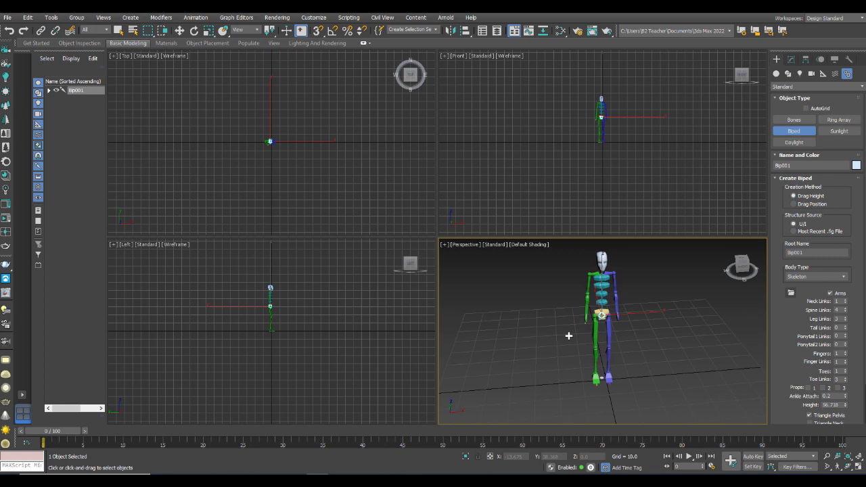
mouse_move(568, 335)
alt+middle_down()
mouse_move(594, 322)
mouse_move(566, 338)
alt+middle_up()
scroll(594, 322, up, 3)
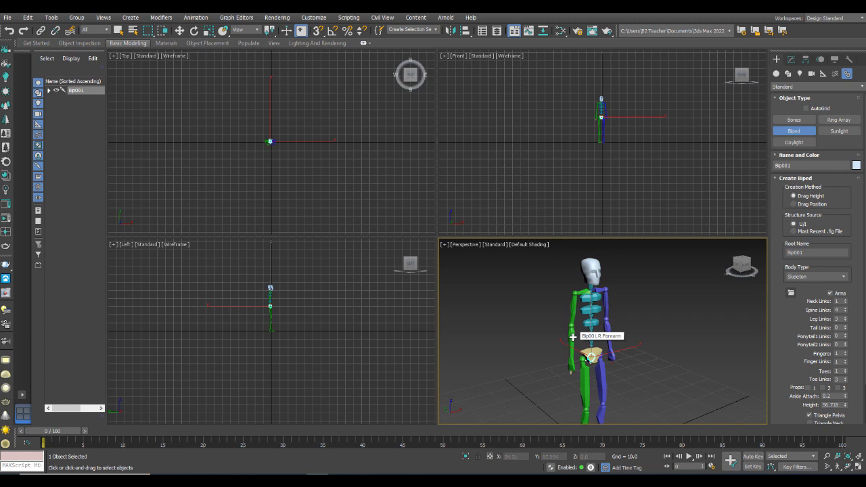
middle_drag(572, 336, 555, 327)
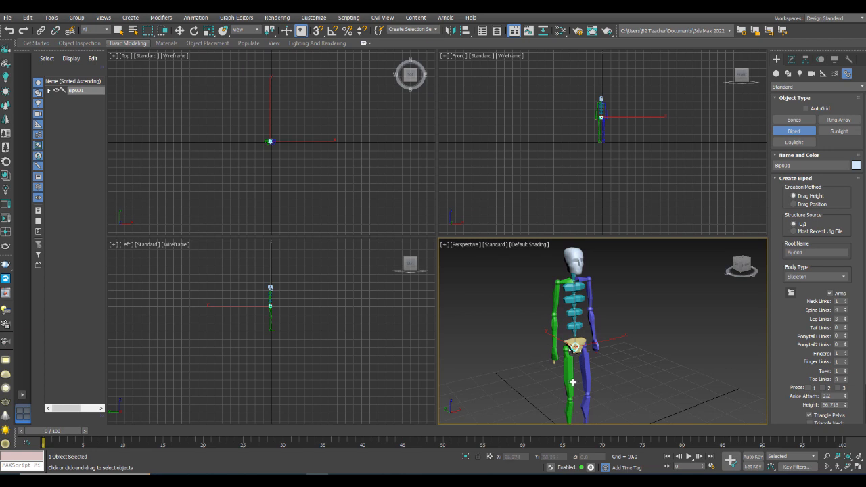
scroll(572, 382, up, 1)
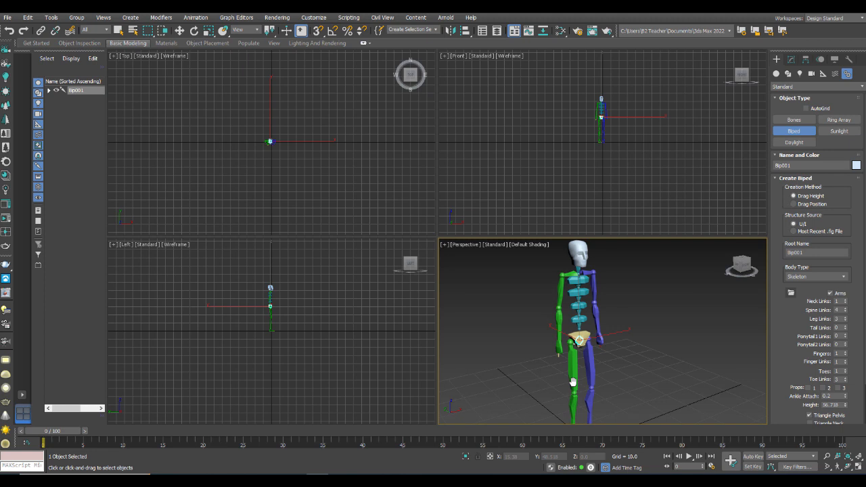
Reset the scene to start over without the existing biped
click(7, 18)
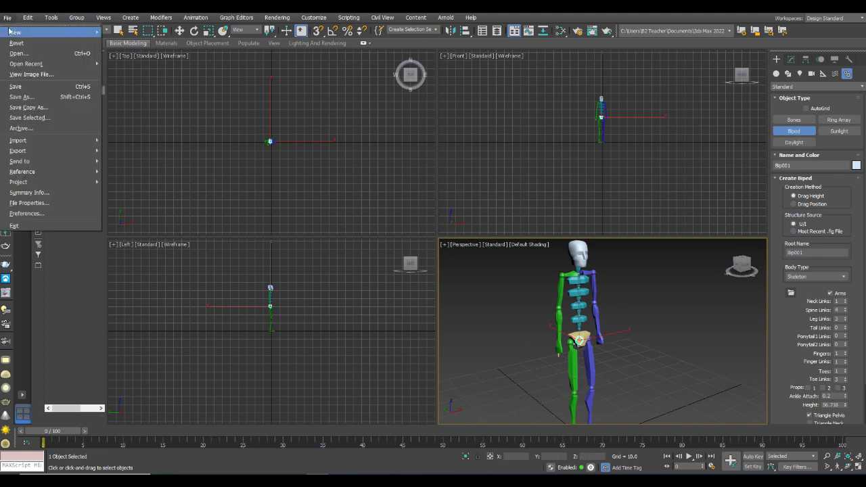
click(16, 43)
click(427, 257)
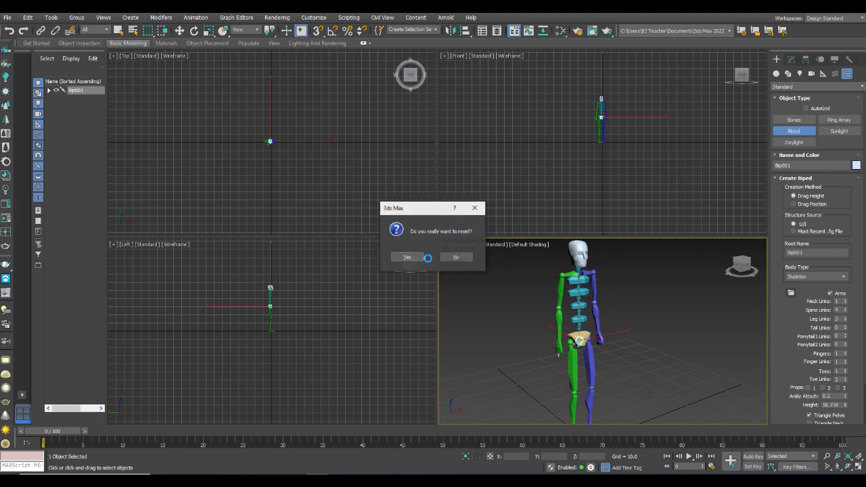
click(405, 257)
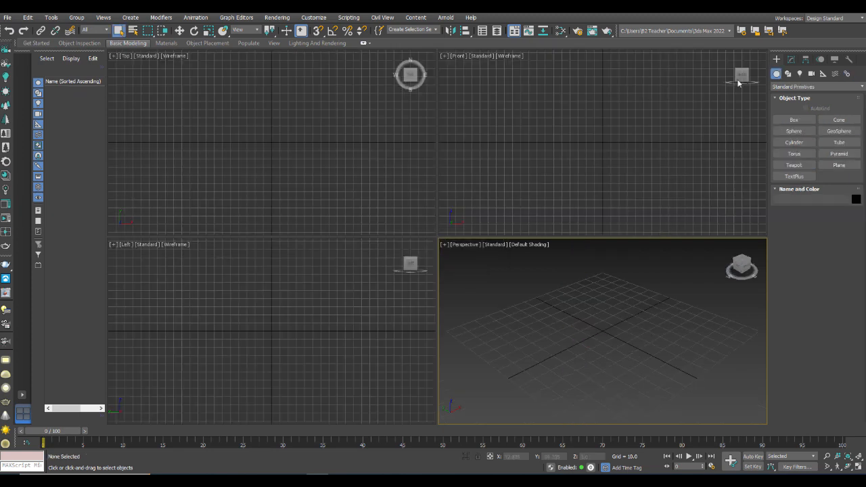
Create a biped about 76.3 units tall at the grid centre in the perspective view and maximize that view
click(846, 74)
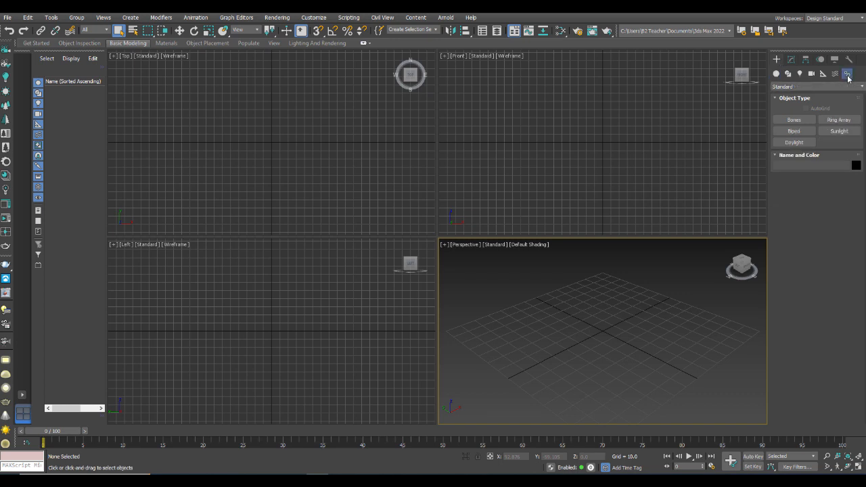
click(785, 133)
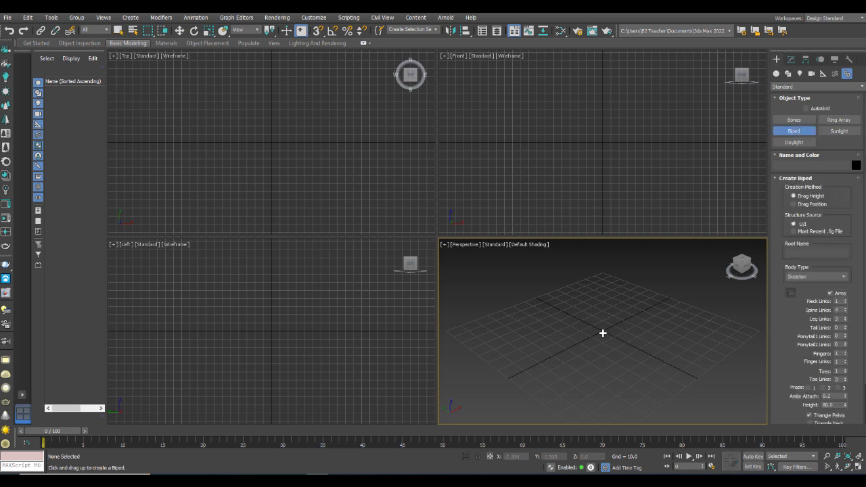
drag(603, 332, 580, 209)
scroll(589, 361, up, 2)
middle_drag(589, 361, 599, 387)
key(alt+w)
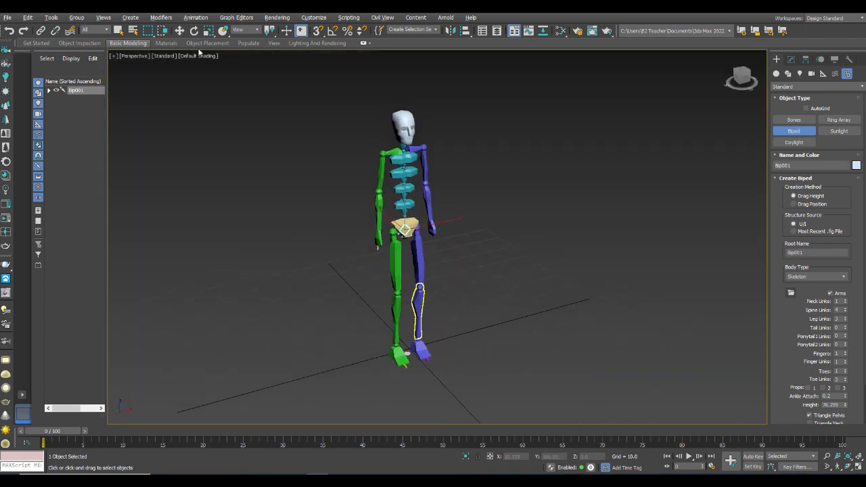
Move the biped's right hand slightly in the XZ plane
click(180, 30)
click(379, 238)
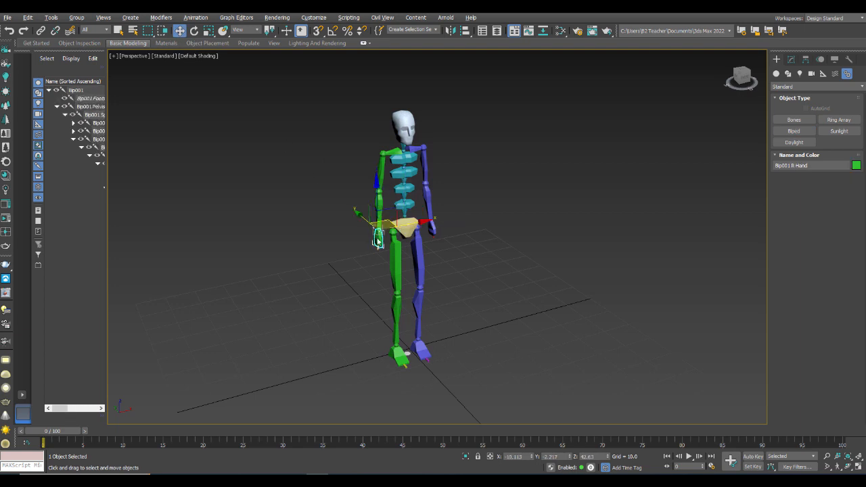
mouse_move(393, 208)
mouse_down()
mouse_move(369, 169)
mouse_move(332, 160)
mouse_move(325, 177)
mouse_move(399, 179)
mouse_move(393, 214)
mouse_up()
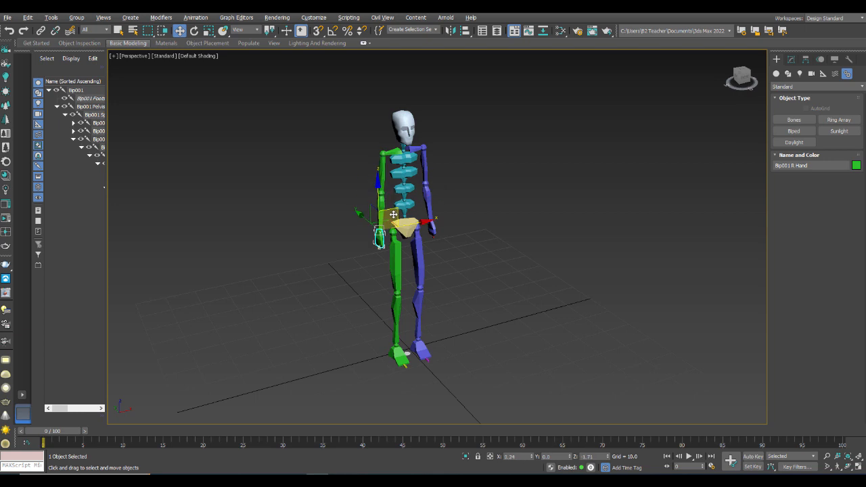
scroll(406, 223, up, 3)
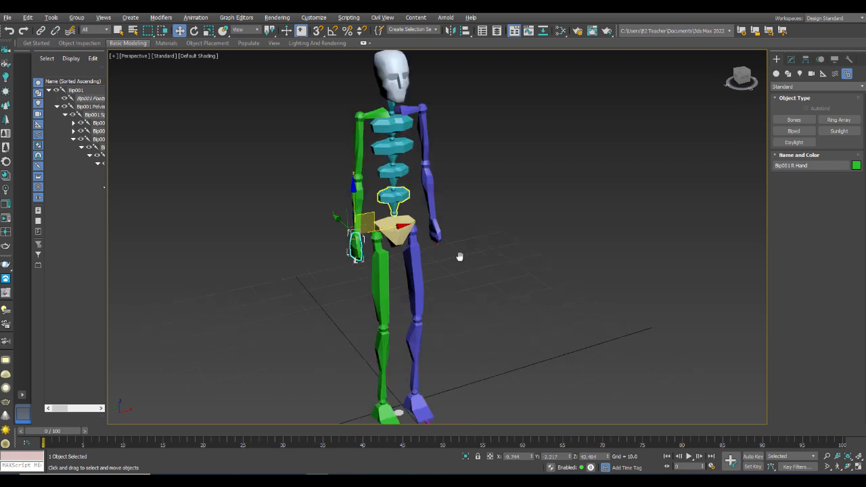
scroll(459, 257, down, 2)
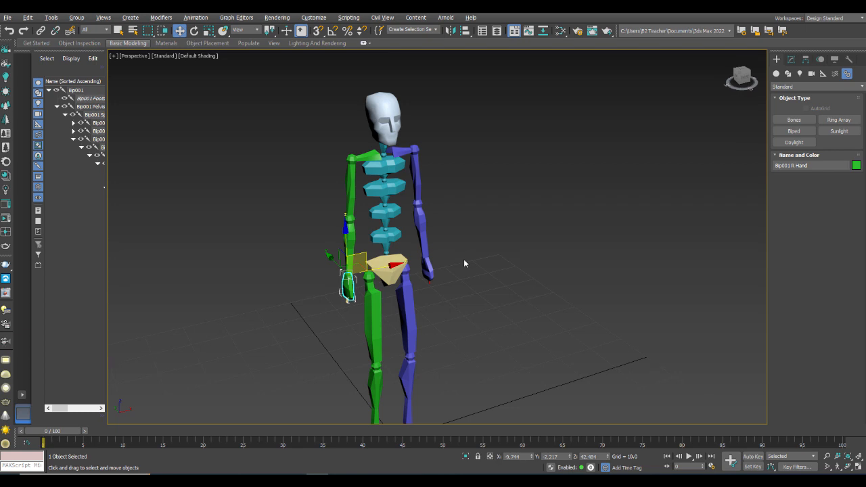
middle_drag(477, 286, 481, 288)
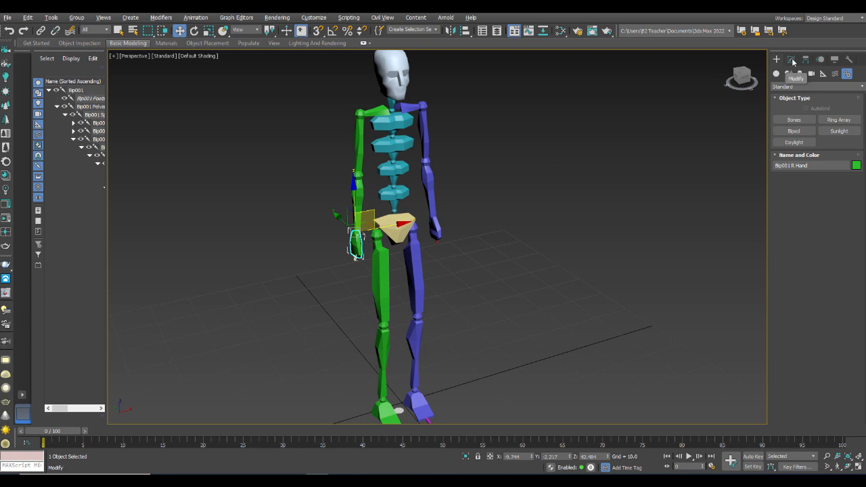
Turn on Figure Mode for the biped and open its Structure settings
click(791, 60)
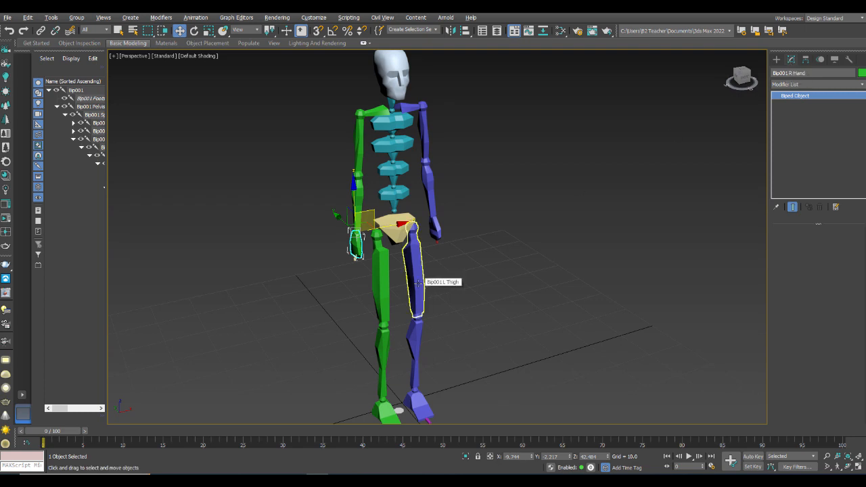
click(820, 60)
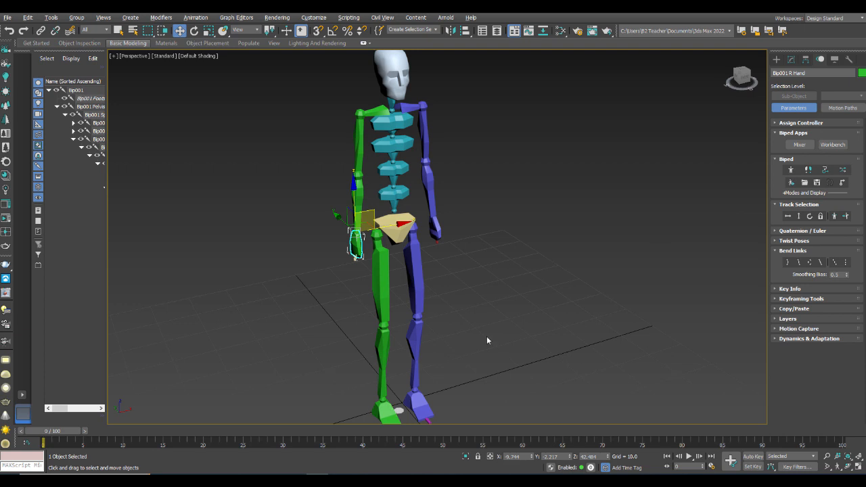
click(790, 171)
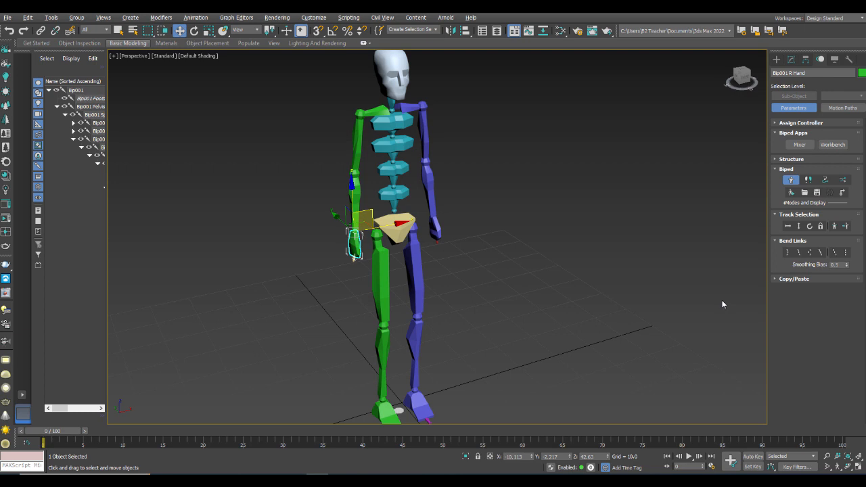
click(777, 161)
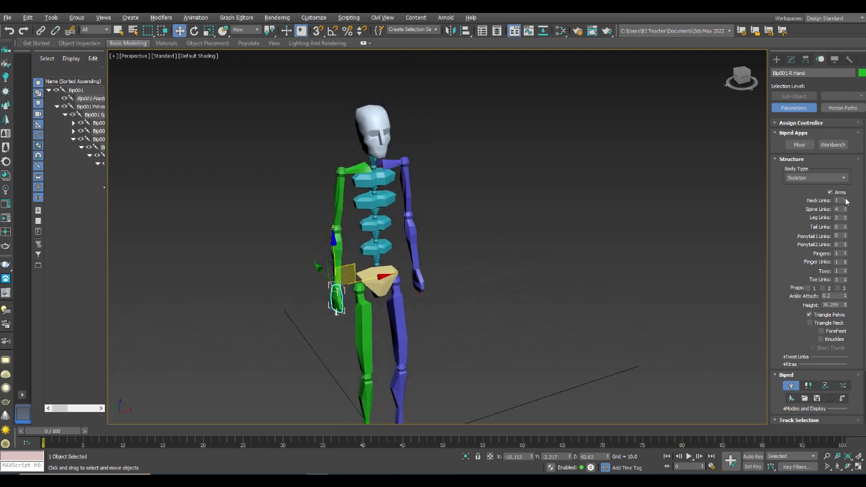
Try four neck links on the biped and return the count to 1
click(844, 198)
click(844, 199)
click(845, 198)
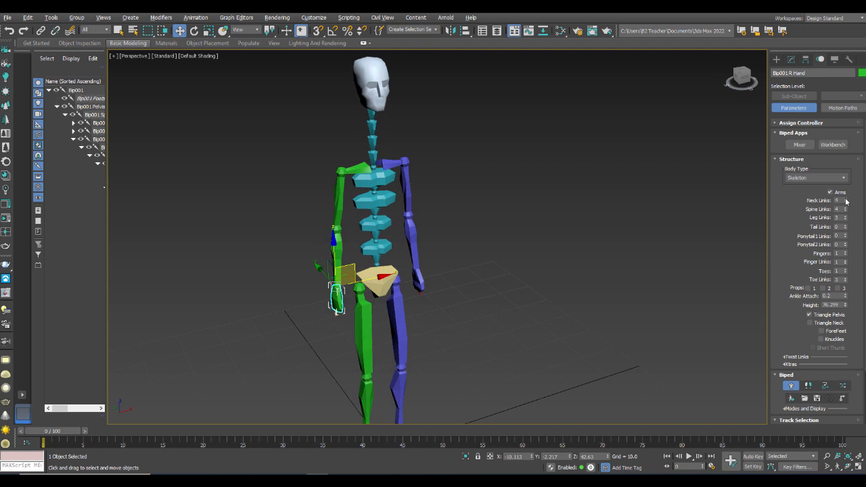
click(845, 205)
click(845, 204)
click(845, 204)
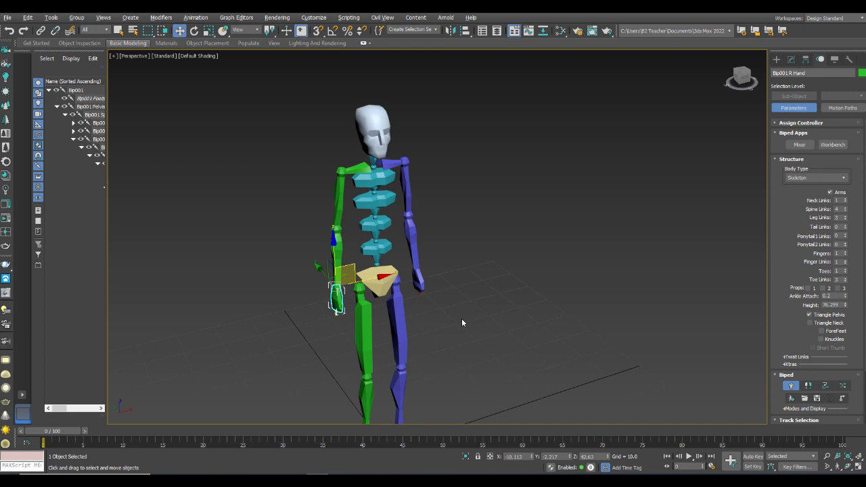
Set the biped's spine links to 1
click(845, 213)
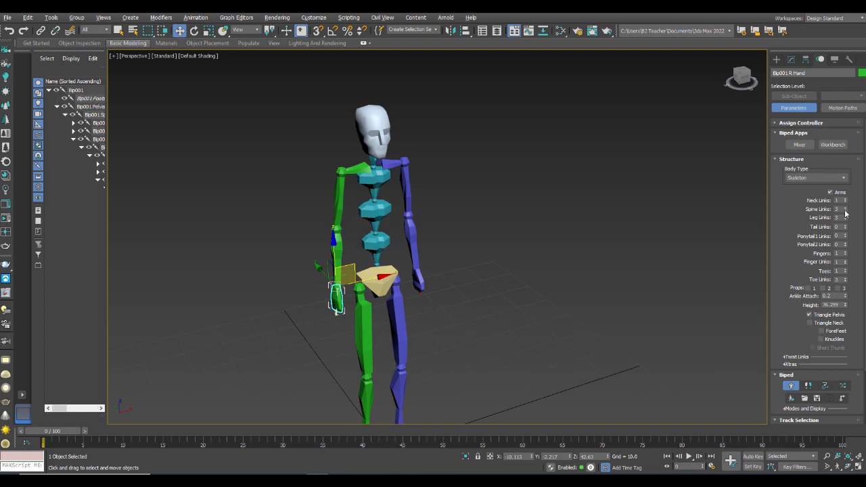
click(844, 213)
click(844, 212)
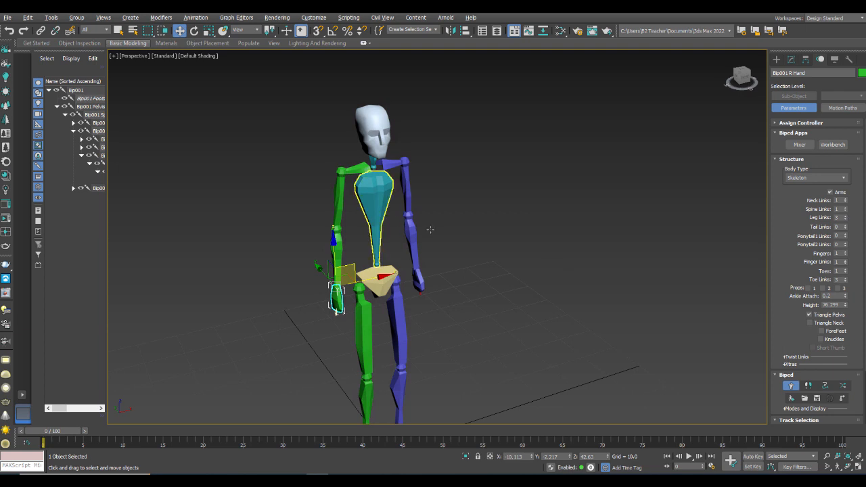
Try bending the upper body forward by rotating the single spine link, and undo the rotation
click(376, 217)
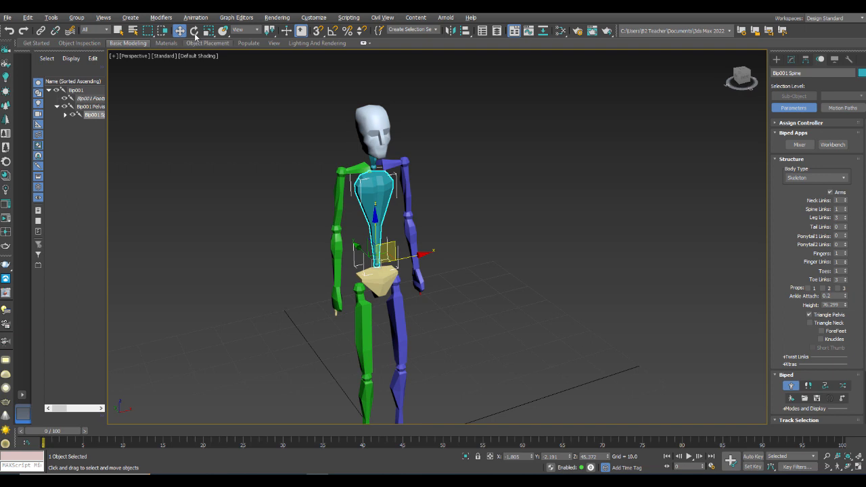
click(194, 31)
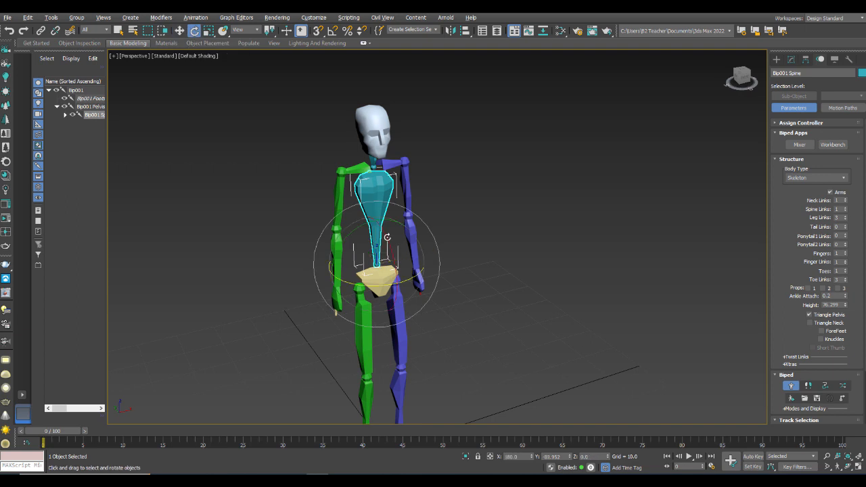
mouse_move(387, 240)
mouse_down()
mouse_move(397, 257)
mouse_move(392, 276)
mouse_move(390, 255)
mouse_up()
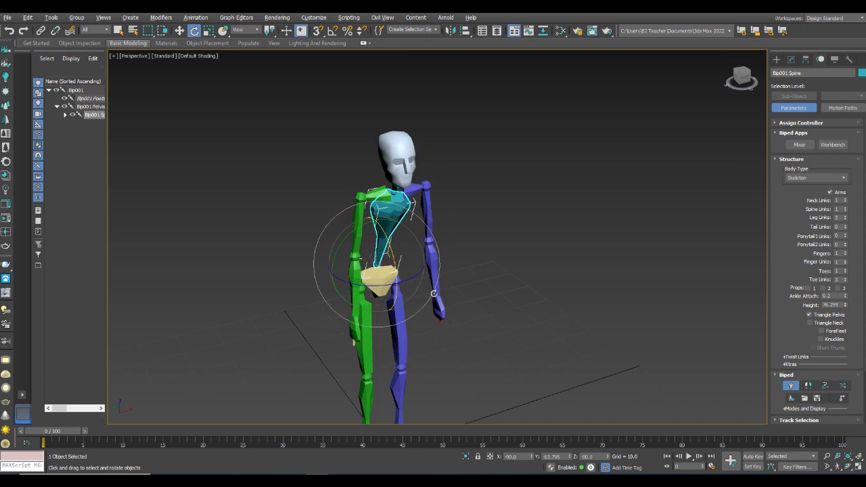
key(ctrl+z)
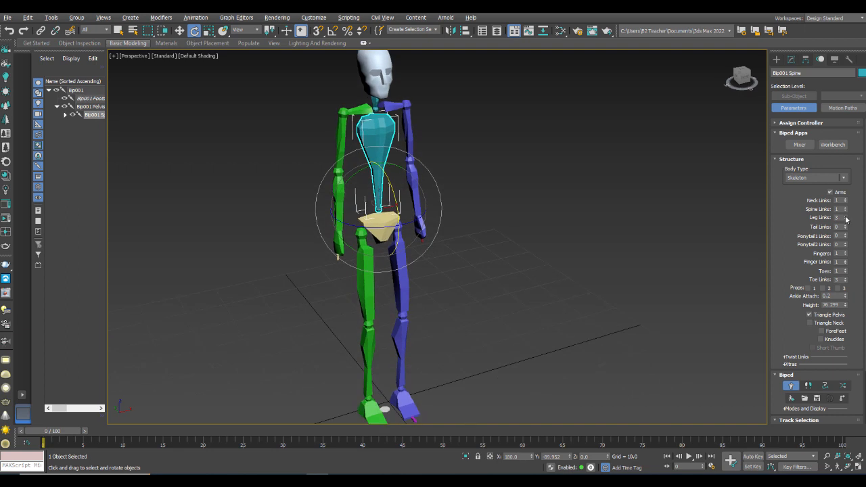
Set the biped's leg links to 3 and its tail links to 3
click(845, 216)
click(844, 219)
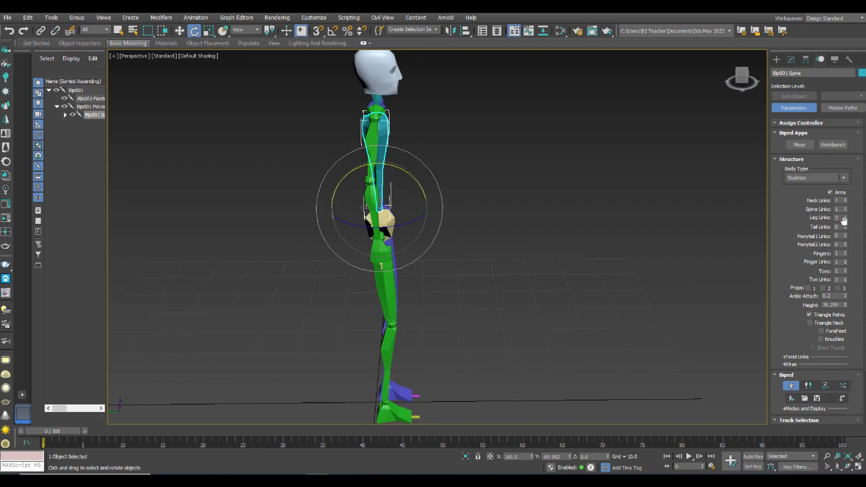
click(844, 226)
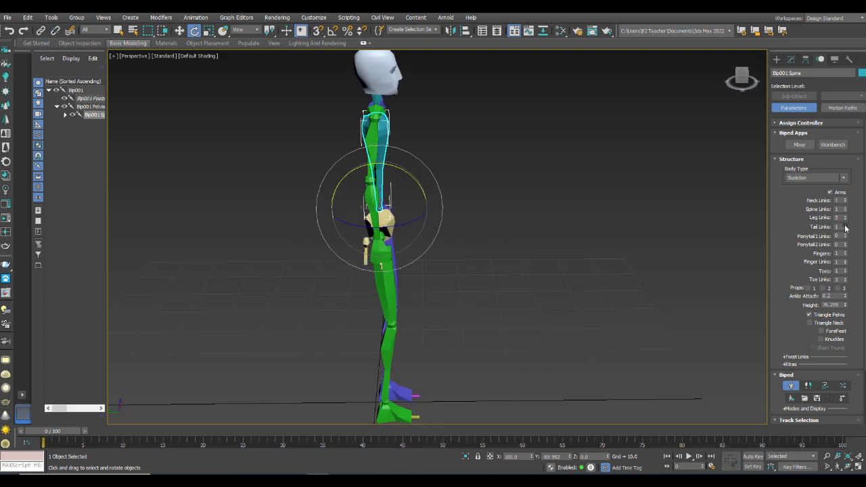
click(845, 226)
click(845, 226)
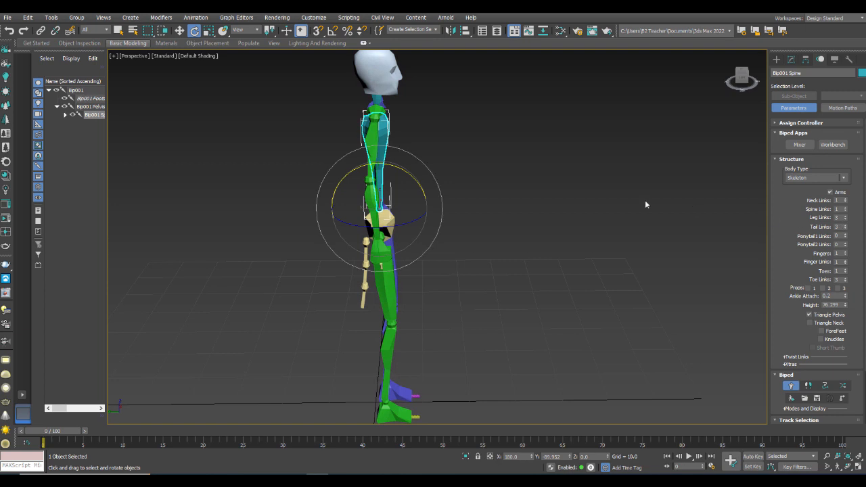
Try moving the tail's base link backward away from the pelvis, and undo the move
click(494, 187)
middle_drag(461, 259, 460, 261)
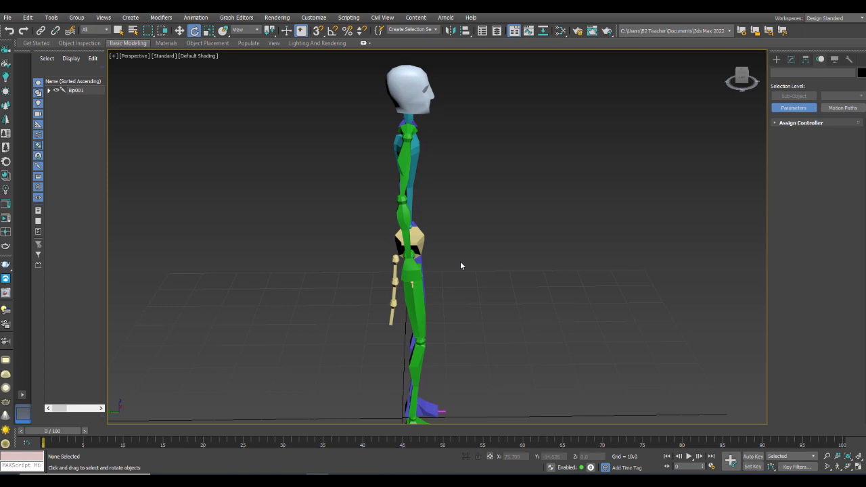
click(178, 32)
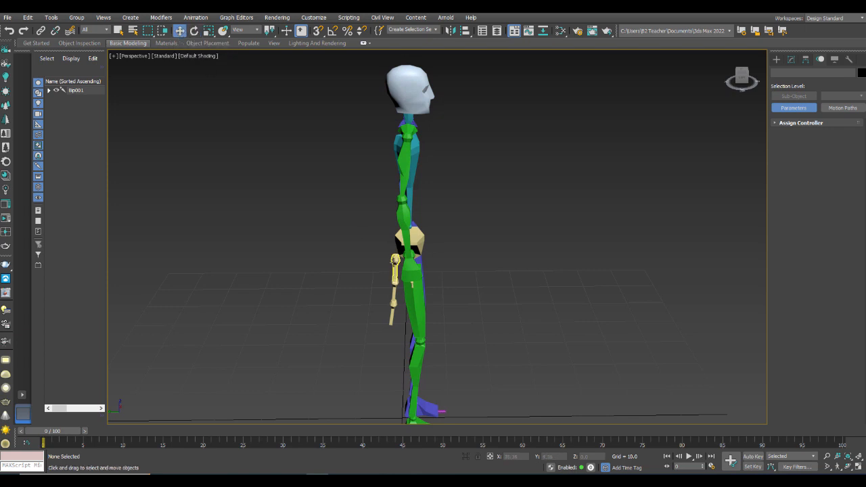
click(395, 260)
drag(376, 244, 344, 238)
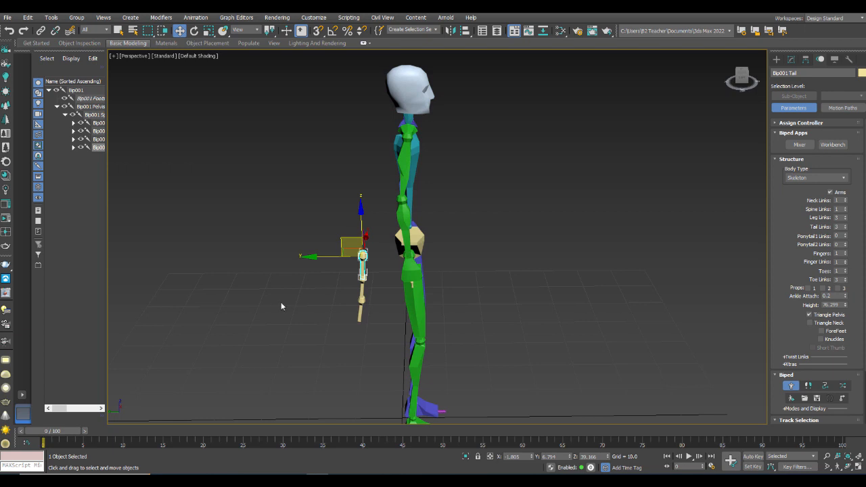
key(ctrl+z)
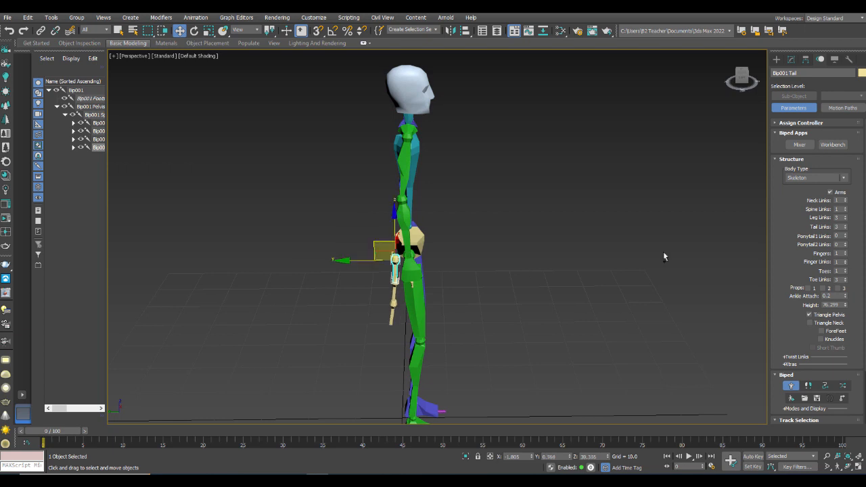
Set the biped's tail links to 0
click(845, 229)
click(845, 229)
click(844, 229)
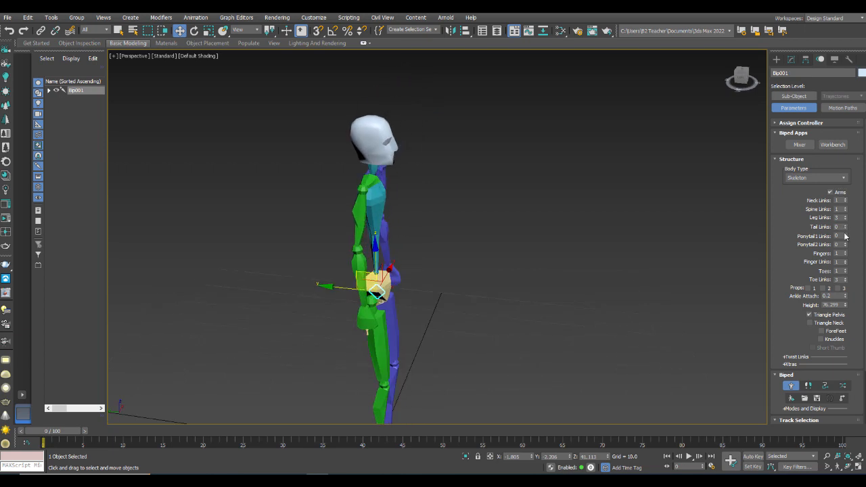
Try a two-link Ponytail1 moved and rotated to stand upright on top of the head, and set its links back to 0
click(844, 234)
click(845, 234)
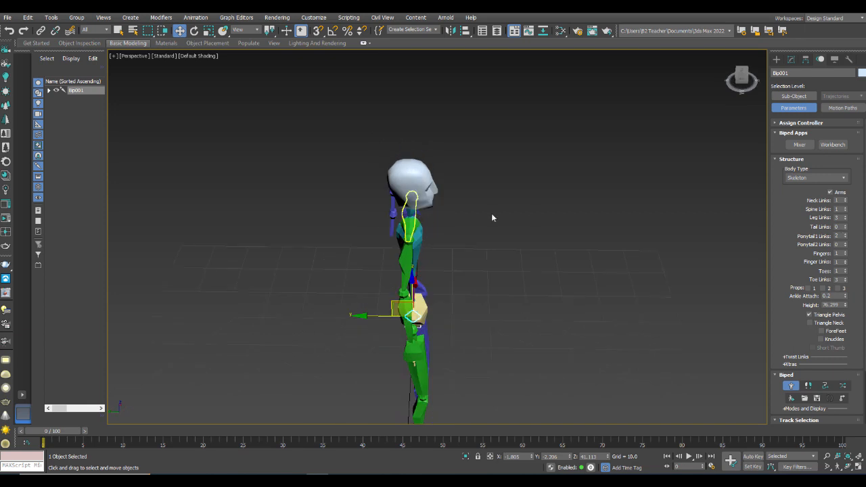
click(392, 209)
click(393, 207)
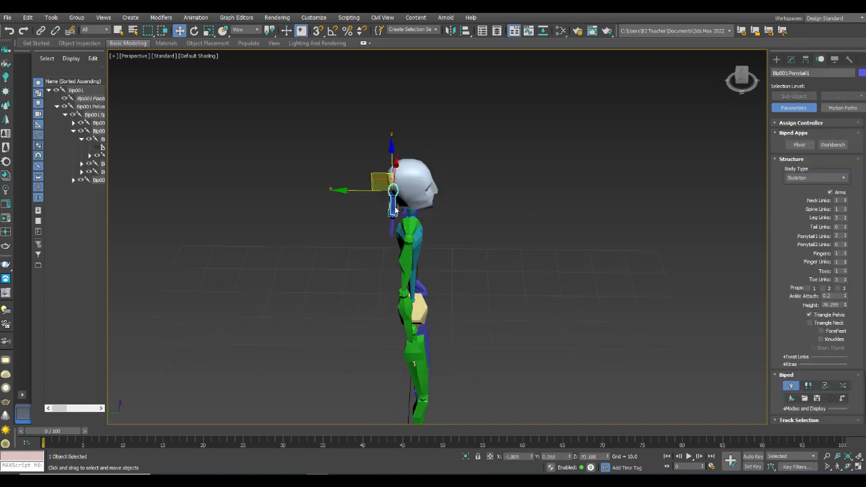
drag(382, 189, 363, 142)
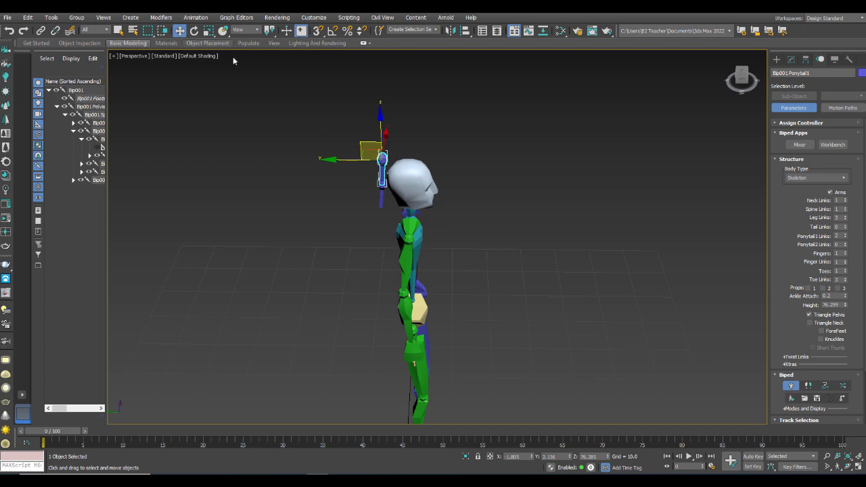
key(e)
drag(399, 119, 481, 192)
alt+middle_drag(480, 186, 489, 188)
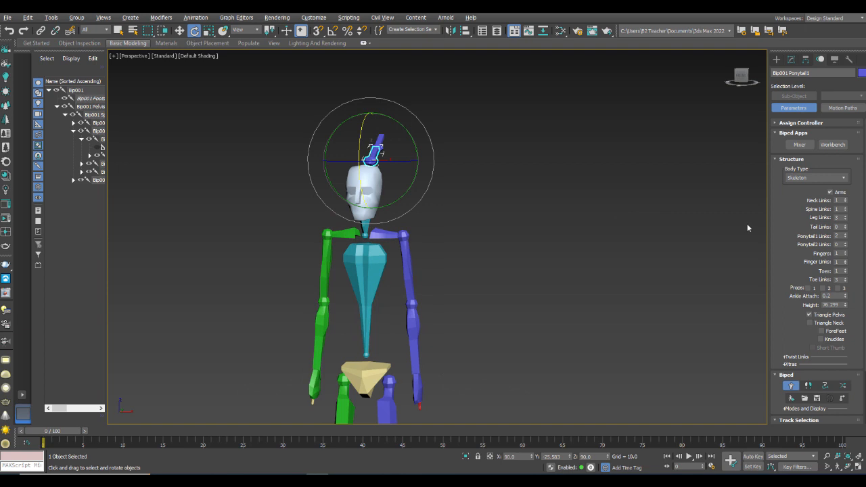
click(845, 238)
click(845, 238)
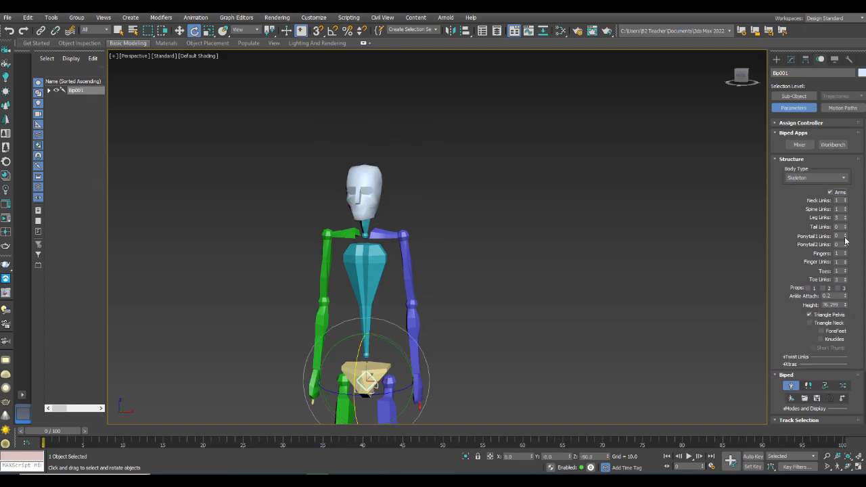
Set the biped's fingers to 5 and its finger links to 3
middle_drag(568, 398, 577, 268)
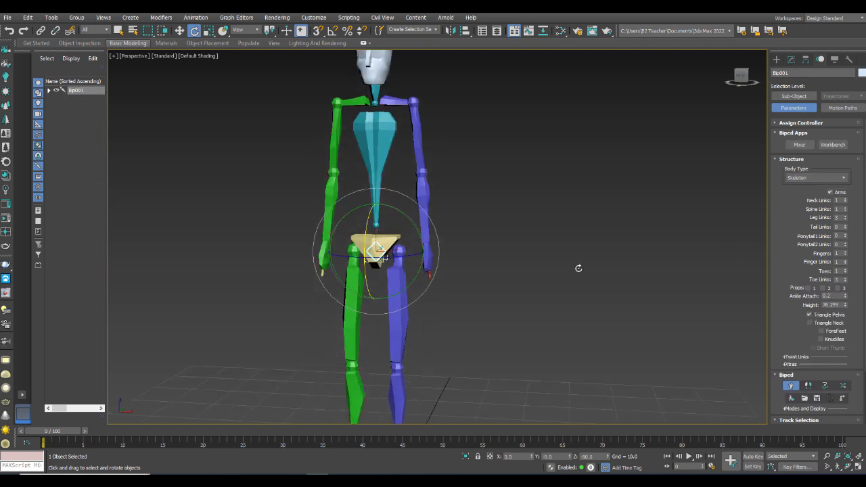
alt+middle_drag(467, 288, 418, 291)
scroll(419, 292, up, 6)
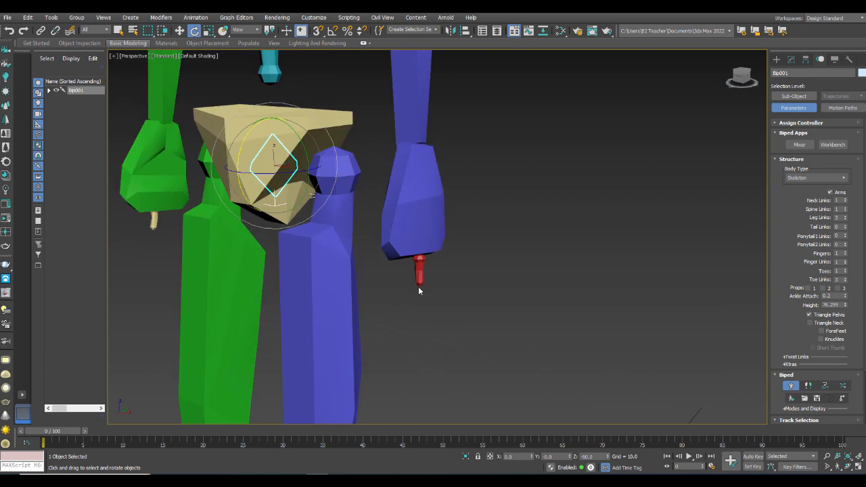
click(844, 252)
click(845, 251)
click(845, 252)
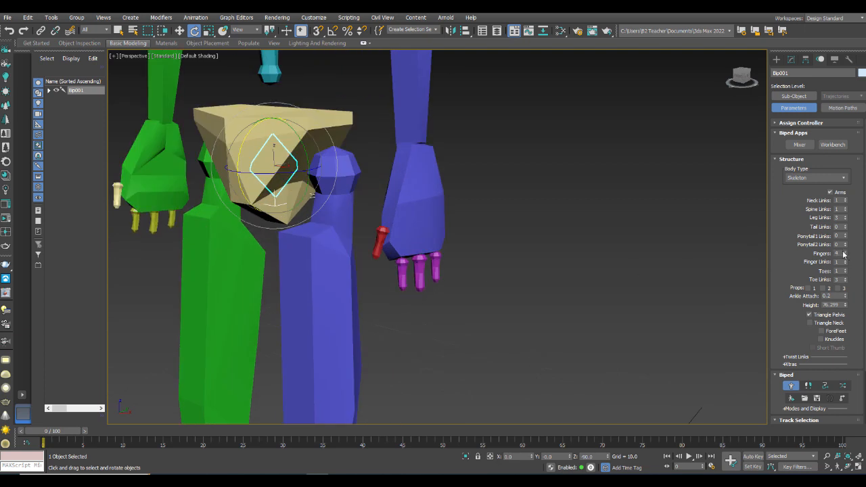
click(845, 251)
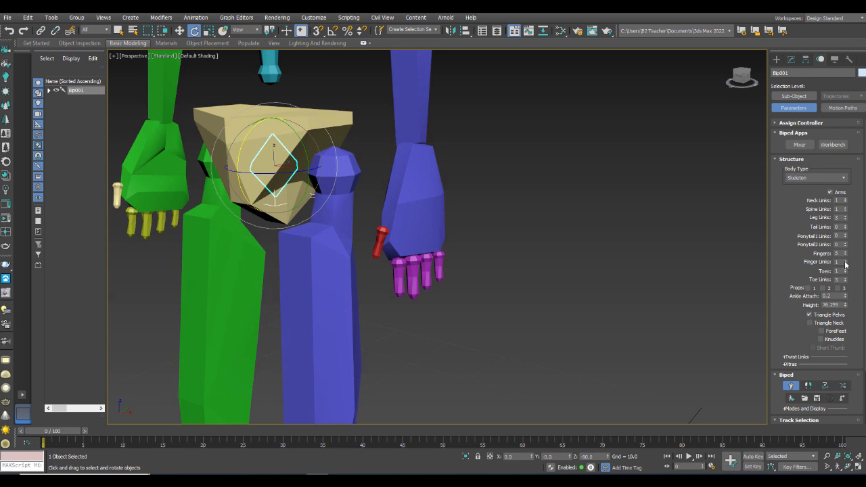
click(845, 260)
click(845, 261)
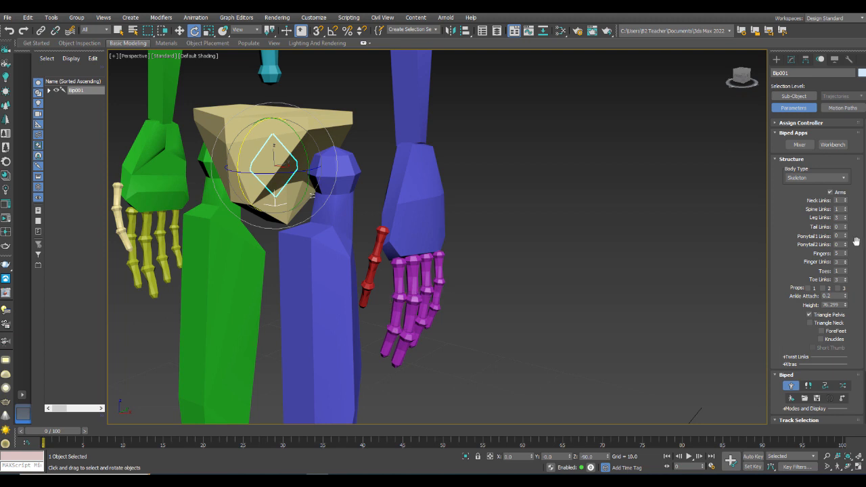
Reduce the biped's fingers to 1 and its finger links to 1
click(844, 255)
click(845, 255)
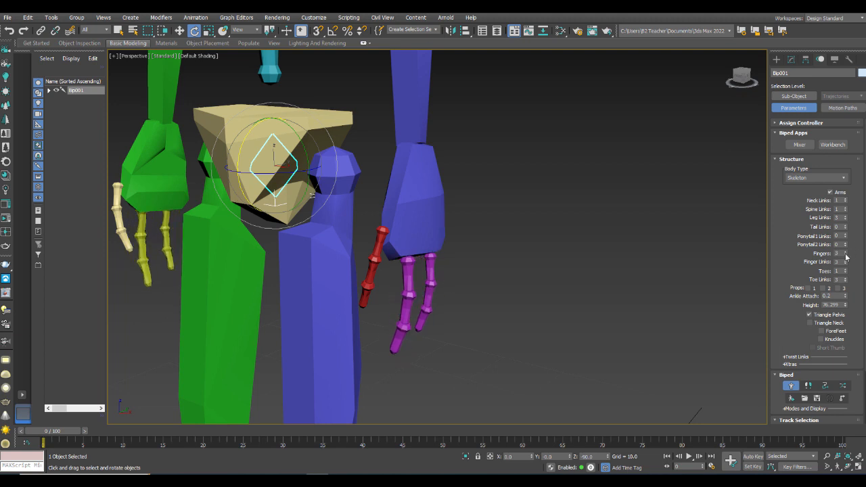
click(844, 254)
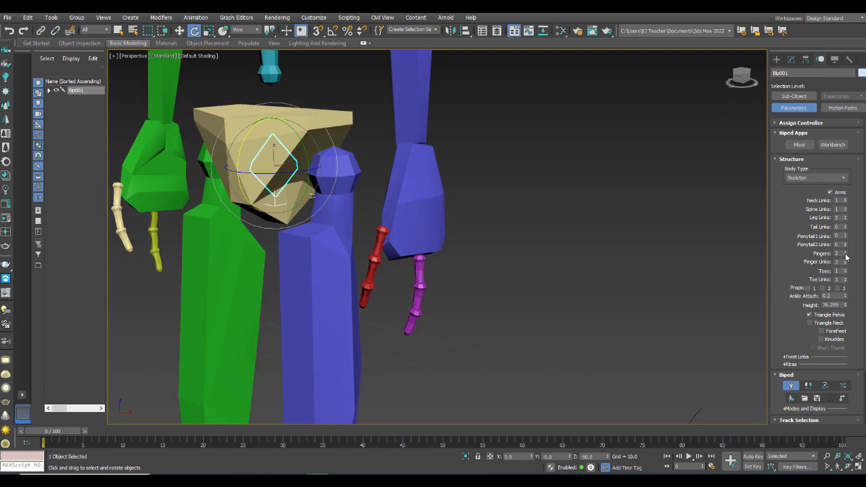
click(845, 264)
click(845, 263)
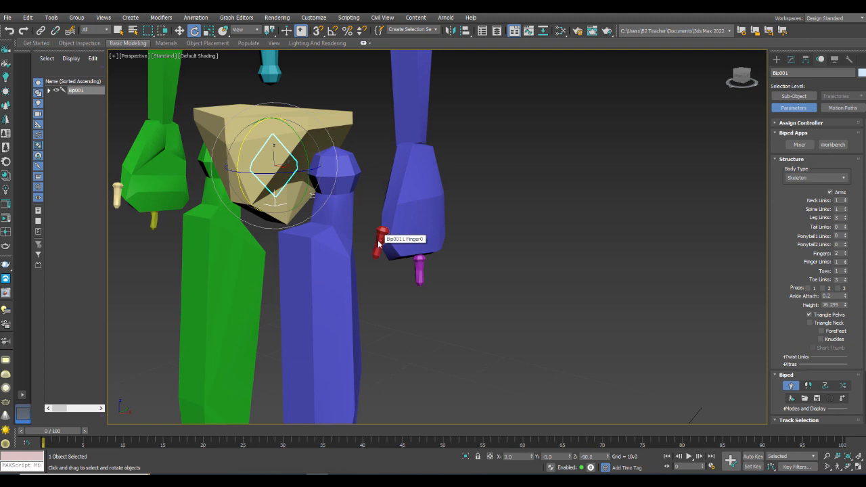
click(844, 255)
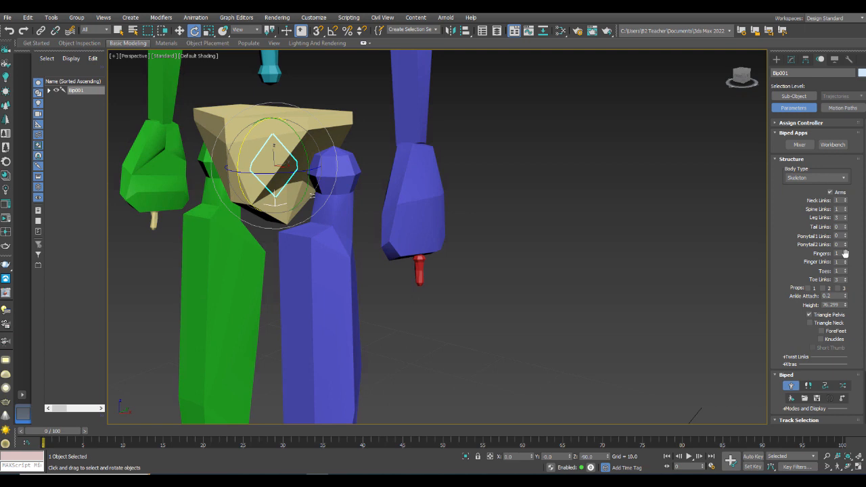
Set the biped's toe links to 1
key(z)
middle_drag(425, 332, 425, 244)
scroll(419, 250, up, 8)
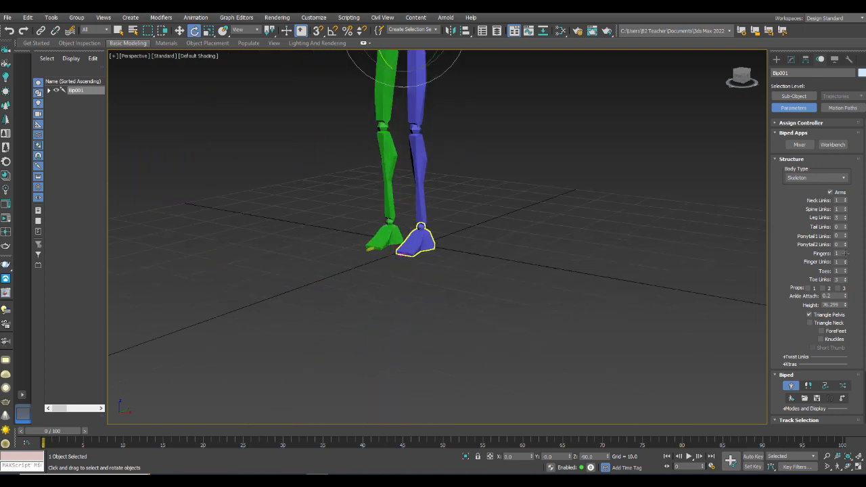
alt+middle_drag(379, 203, 383, 252)
scroll(386, 249, up, 3)
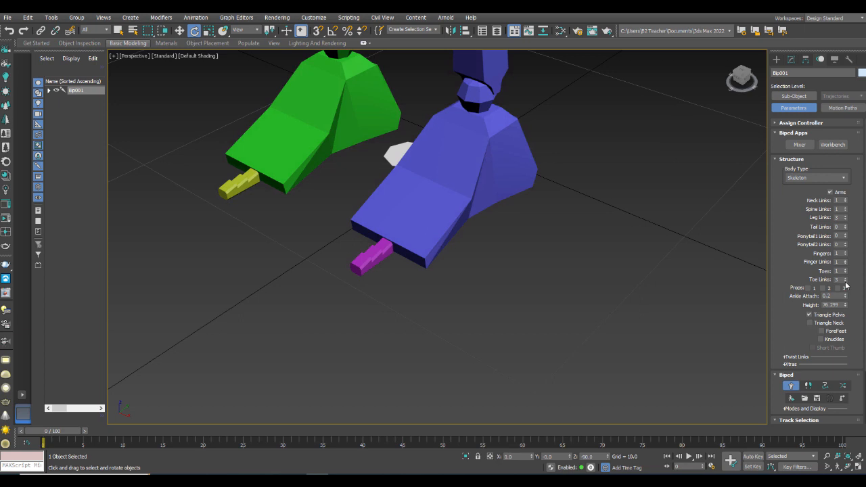
click(844, 281)
click(844, 282)
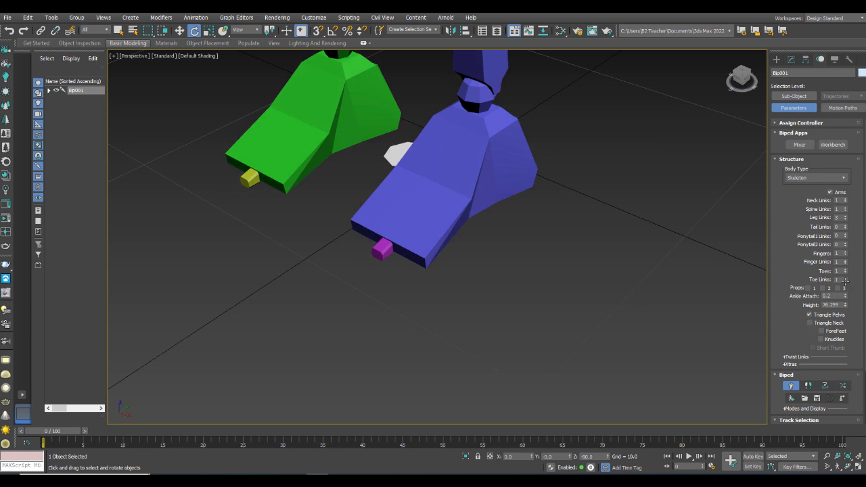
Enable Prop 1 in the biped's structure settings
middle_drag(476, 194, 452, 279)
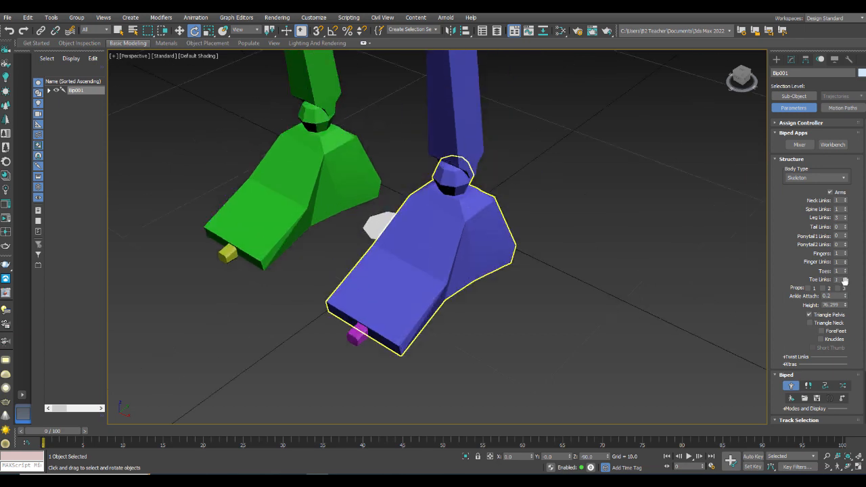
scroll(451, 279, down, 4)
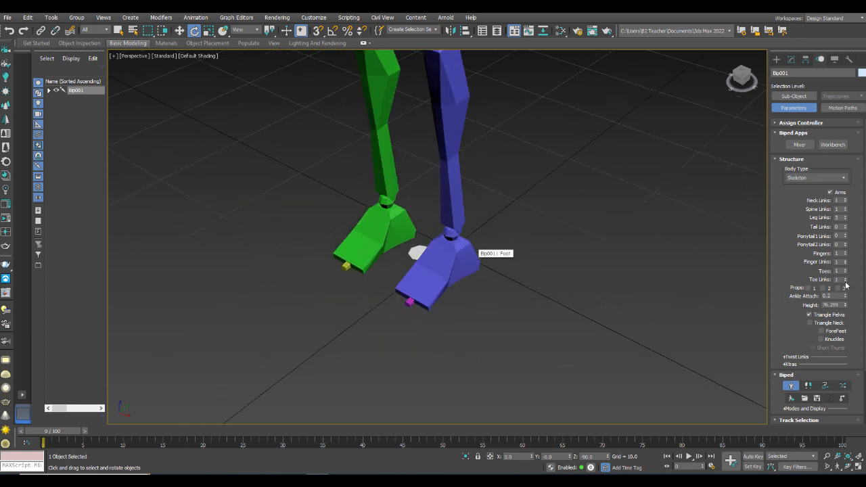
middle_drag(471, 245, 466, 267)
scroll(466, 267, down, 5)
middle_drag(464, 150, 445, 257)
scroll(451, 227, up, 3)
click(807, 287)
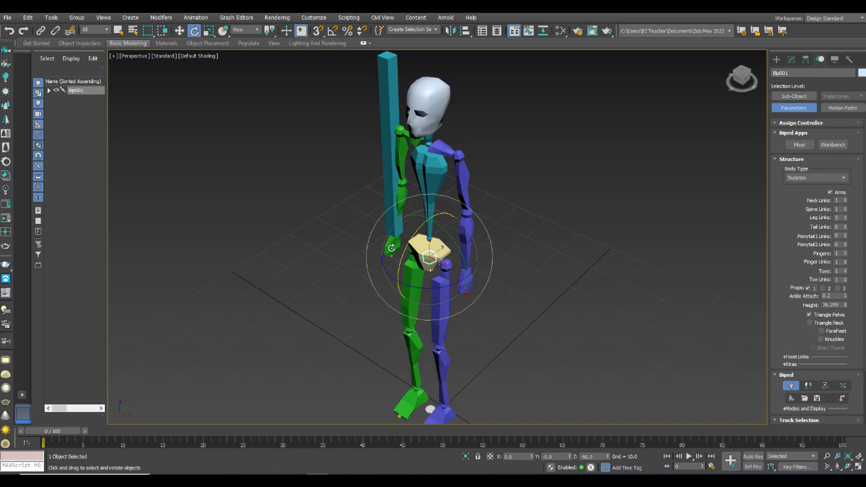
Move the biped's right hand outward away from the body, and disable Prop 1
click(292, 251)
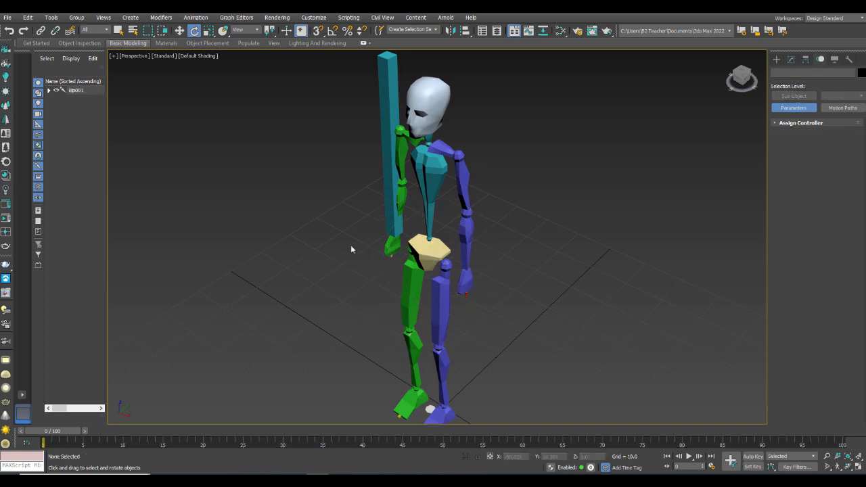
click(392, 244)
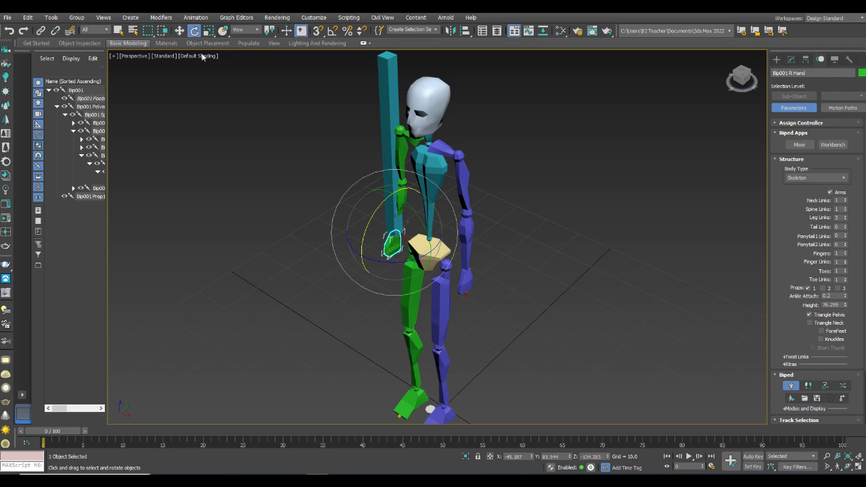
click(179, 31)
drag(406, 209, 368, 229)
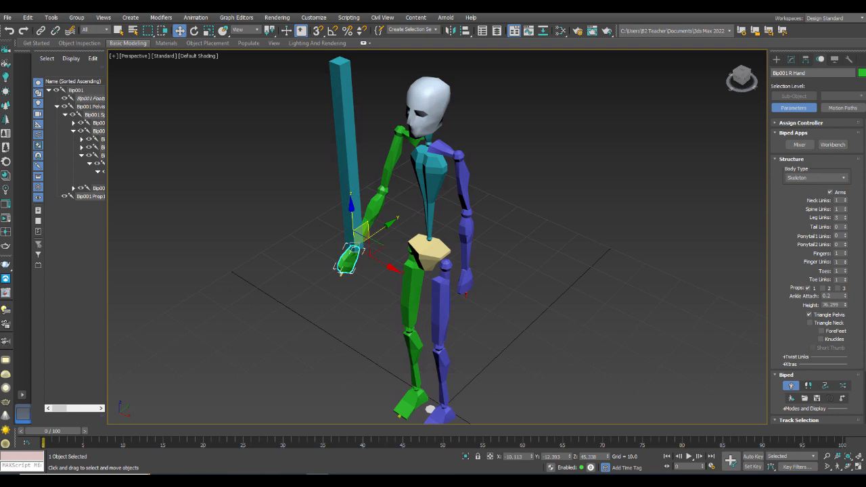
click(808, 288)
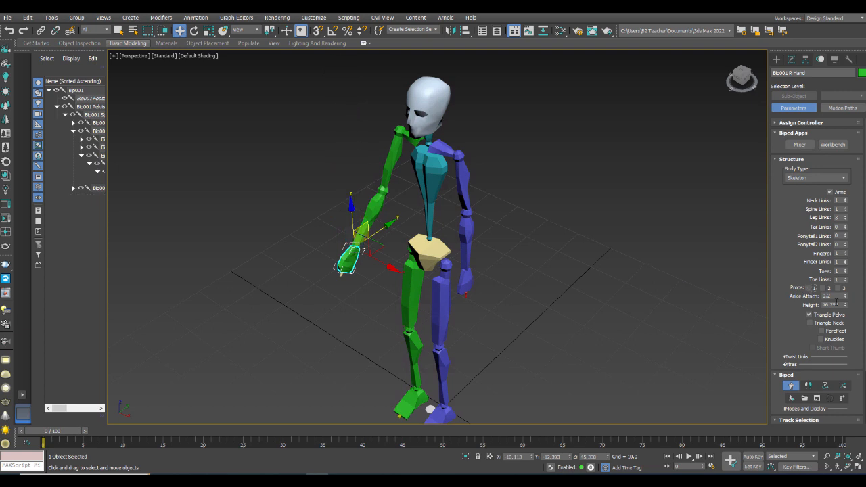
Set the biped's height to 72
double_click(835, 304)
text(6)
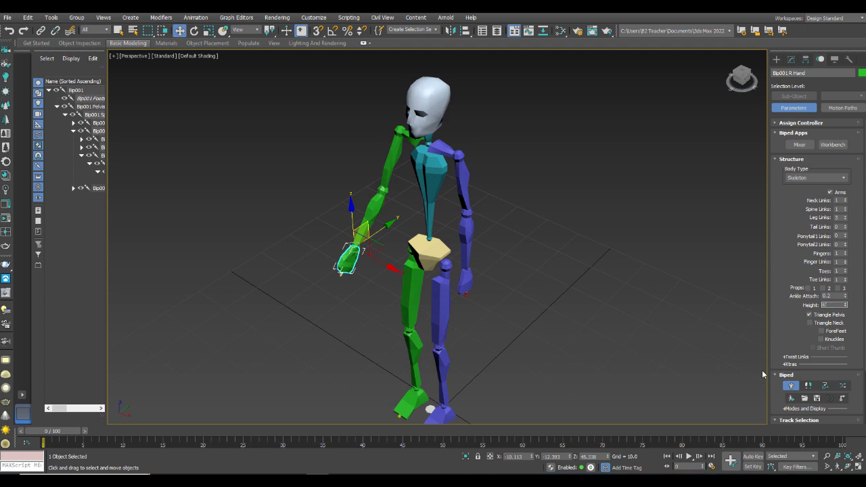
text(2)
key(Return)
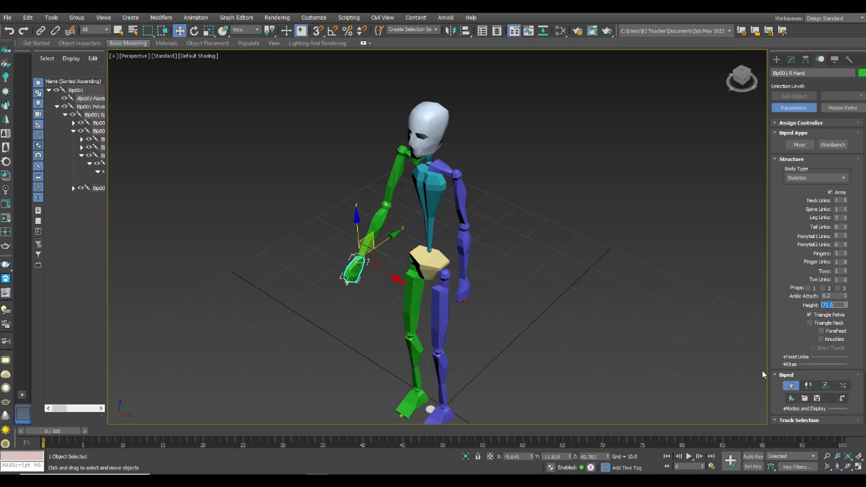
Scale up the biped's left finger so it is noticeably thicker and longer
alt+middle_drag(440, 290, 432, 289)
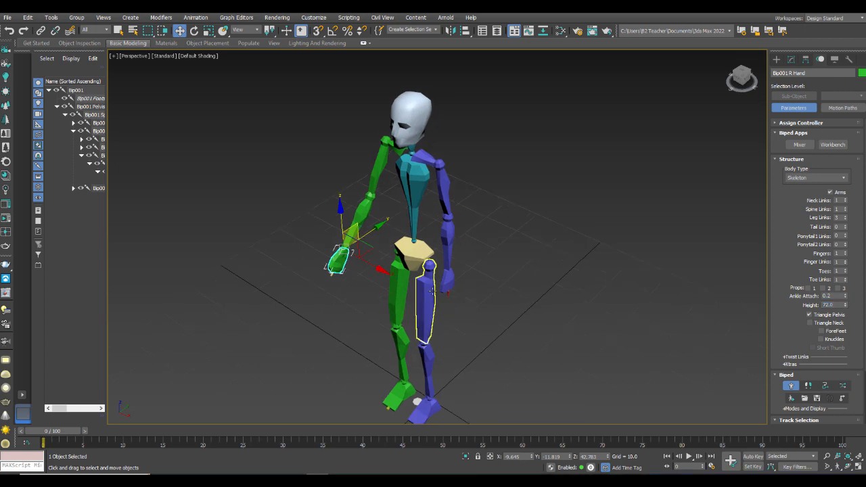
scroll(431, 289, up, 4)
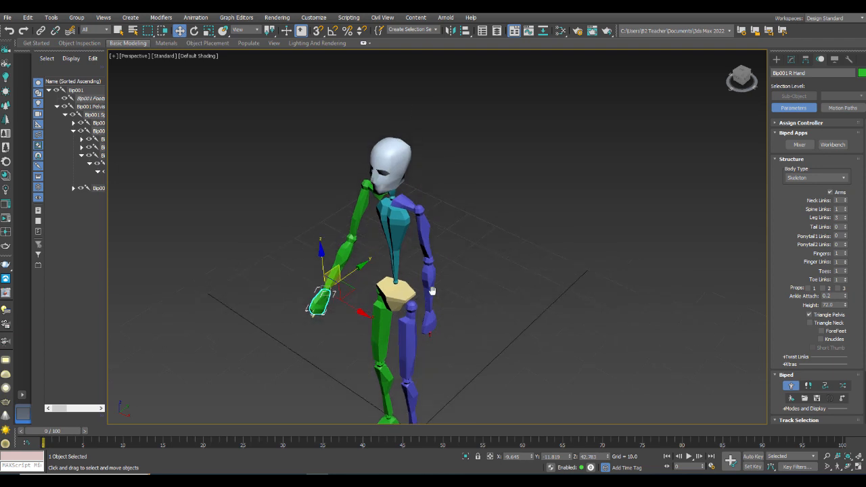
middle_drag(437, 270, 433, 291)
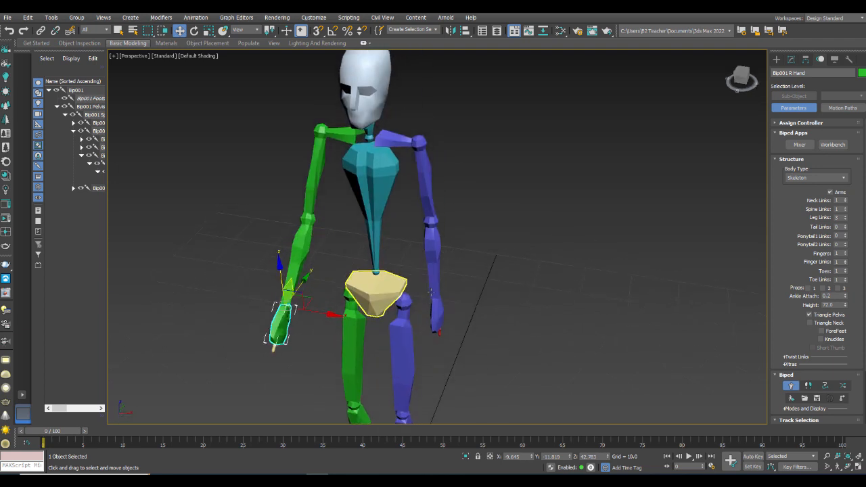
middle_drag(379, 324, 358, 336)
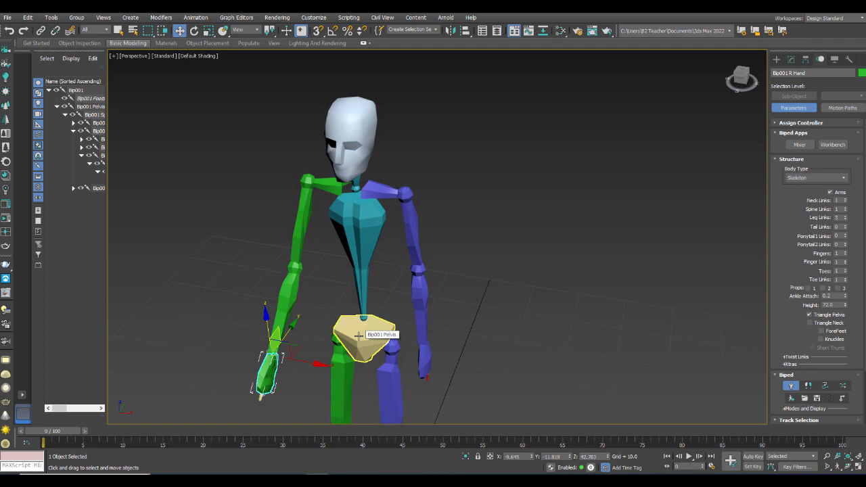
scroll(359, 336, up, 8)
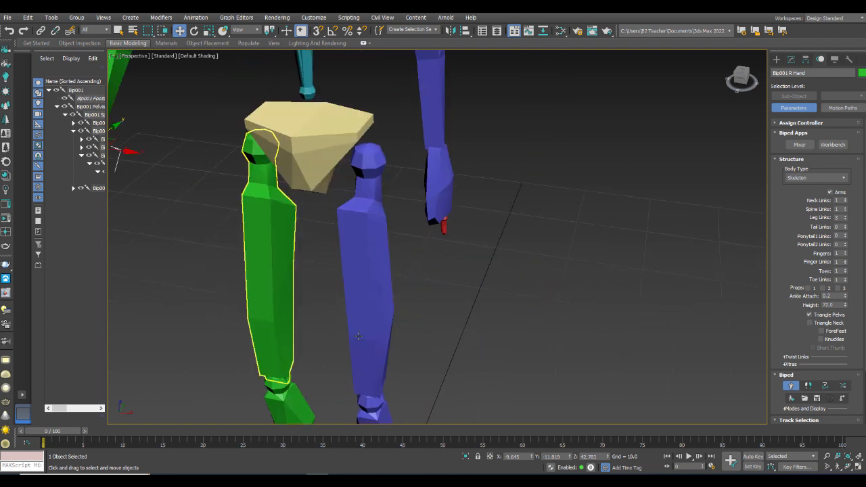
alt+middle_drag(358, 336, 359, 340)
click(450, 331)
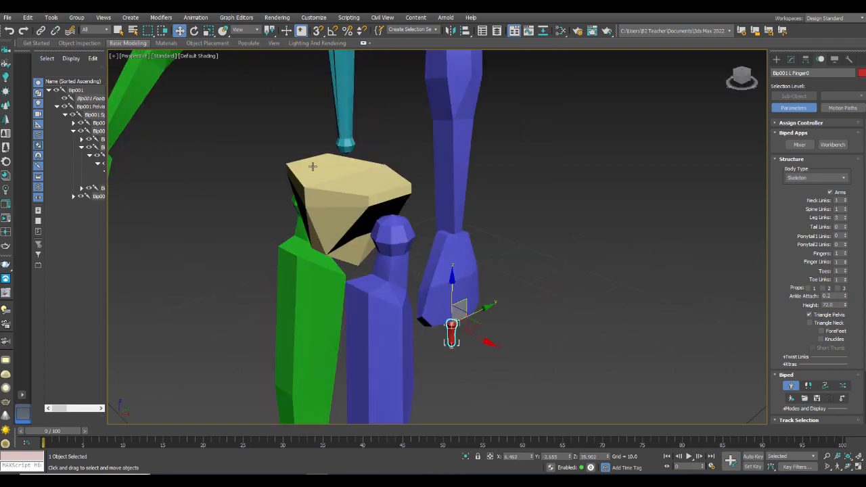
click(208, 30)
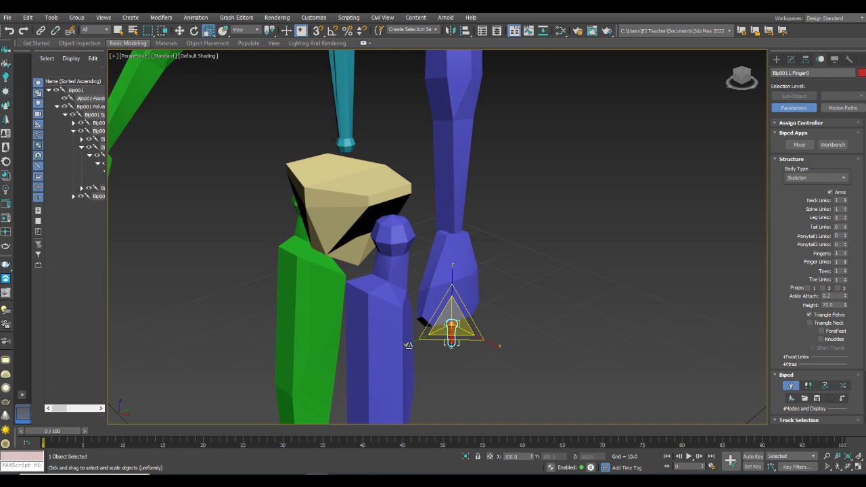
key(r)
drag(405, 345, 352, 350)
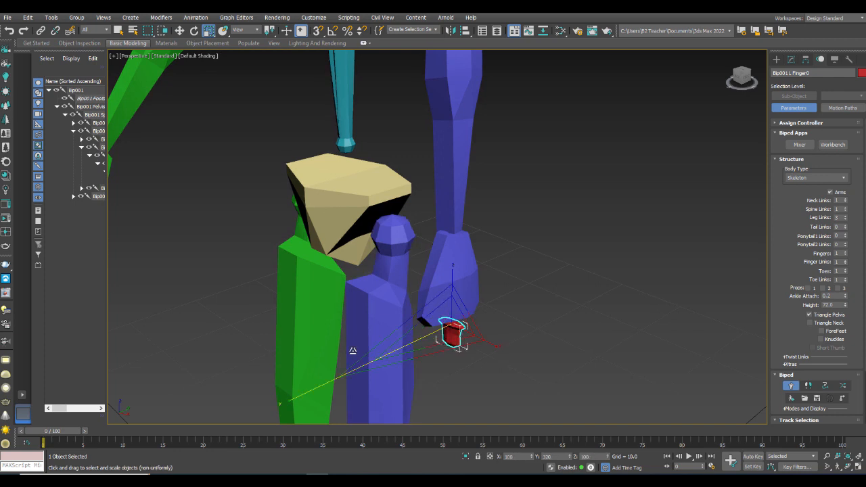
drag(448, 332, 474, 318)
drag(453, 287, 487, 116)
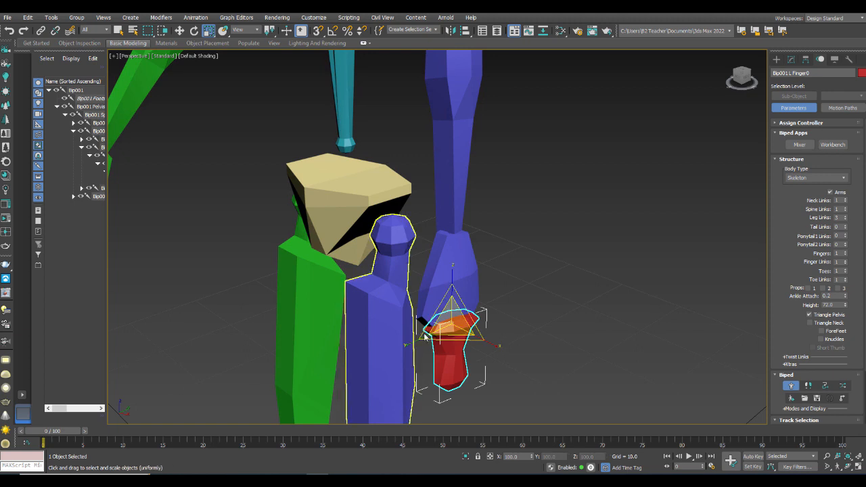
Try scaling the biped's pelvis along X and then along Z, undoing each change
scroll(424, 337, down, 4)
scroll(424, 336, down, 3)
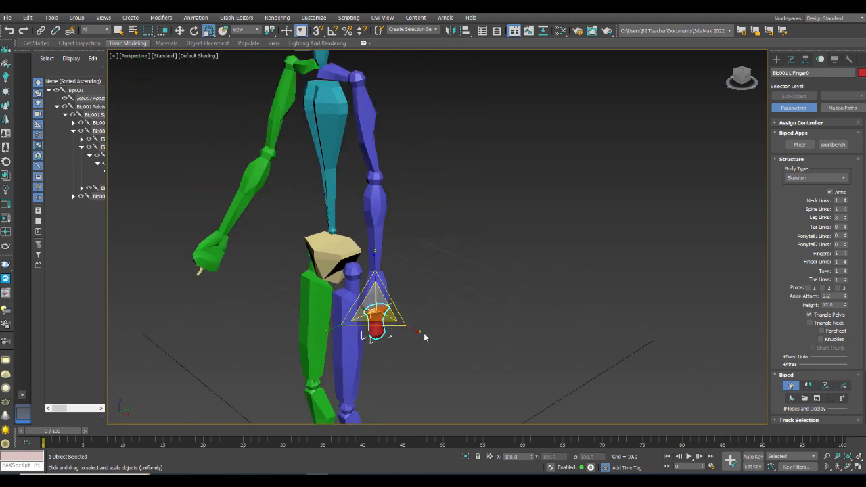
alt+middle_drag(420, 334, 378, 318)
click(320, 264)
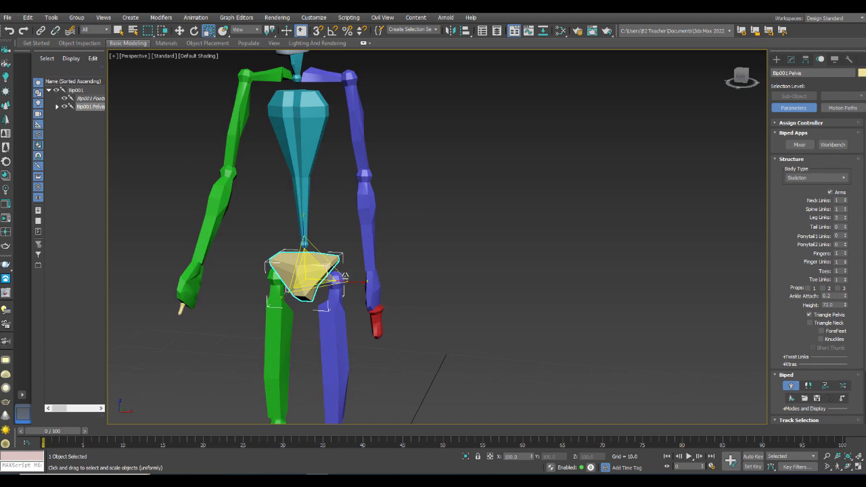
mouse_move(355, 281)
mouse_down()
mouse_move(373, 284)
mouse_move(364, 286)
mouse_up()
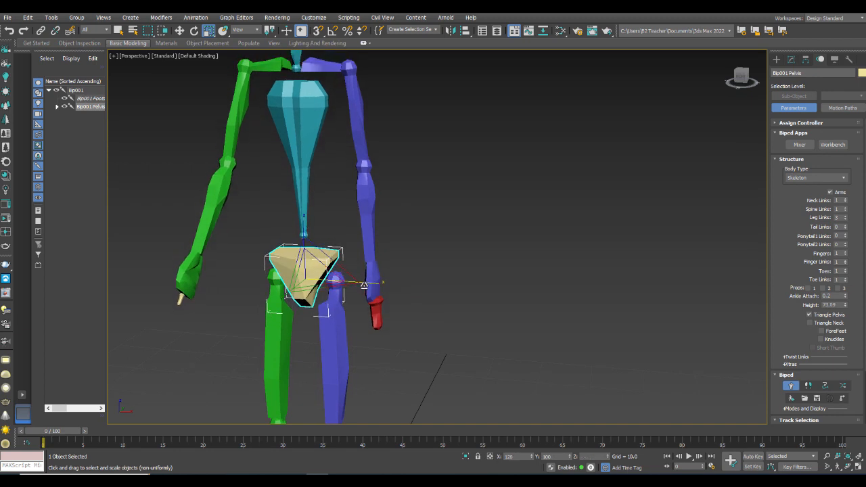
key(ctrl+z)
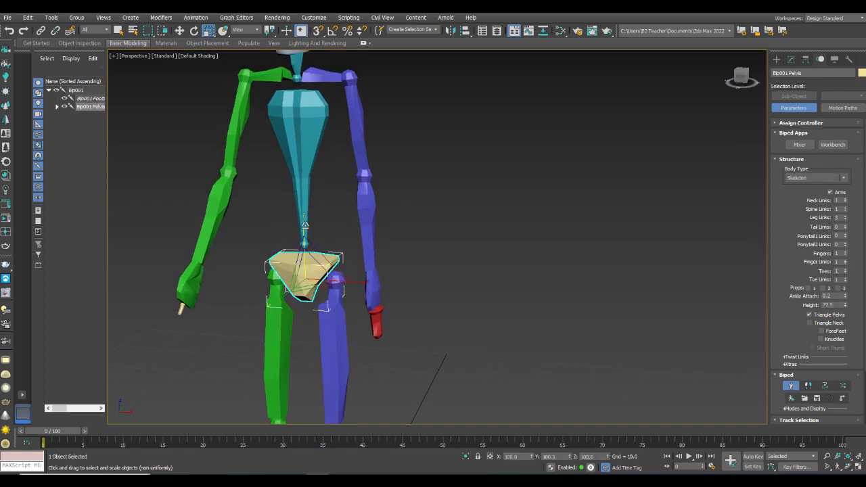
drag(304, 224, 312, 203)
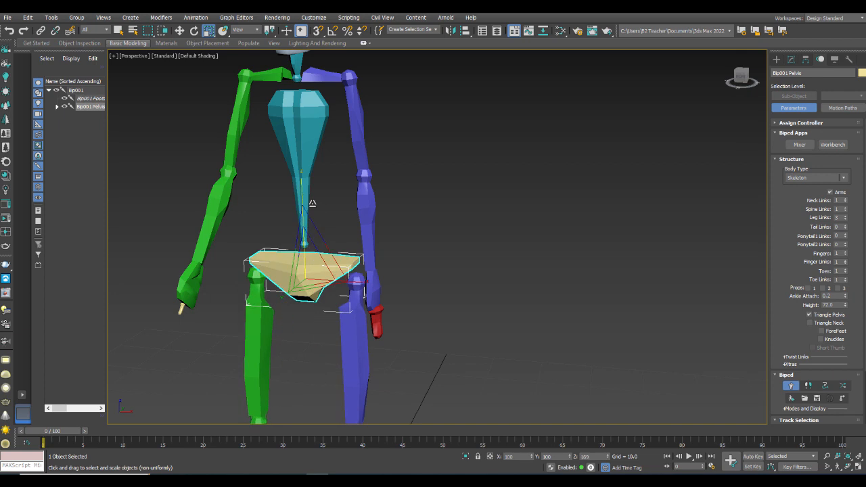
key(ctrl+z)
Leave Figure Mode and switch the biped to Footstep Mode
scroll(313, 226, down, 3)
middle_drag(313, 249, 313, 222)
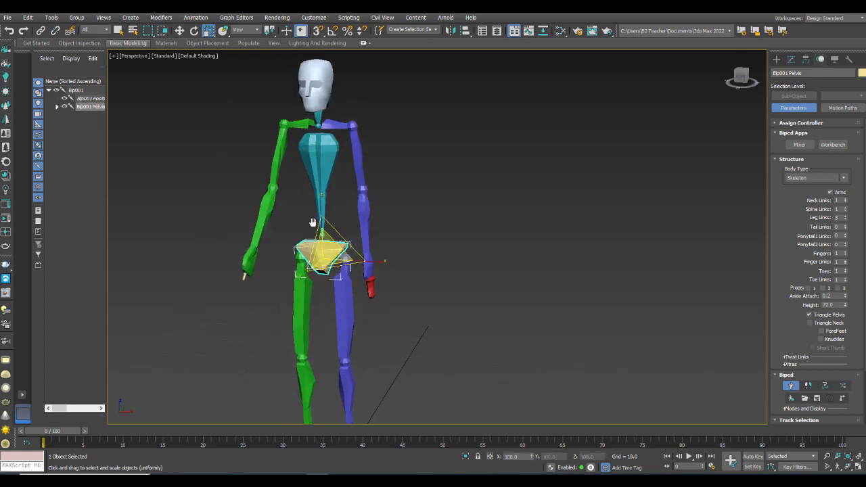
scroll(313, 222, down, 3)
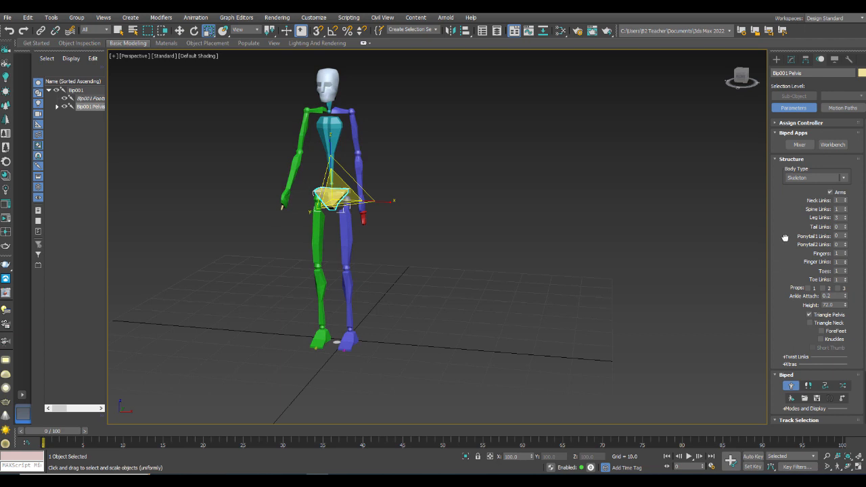
drag(785, 237, 787, 133)
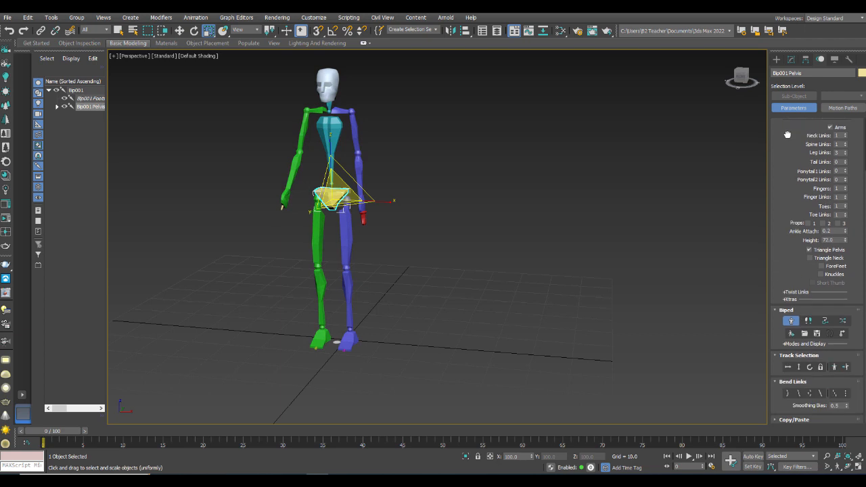
click(790, 323)
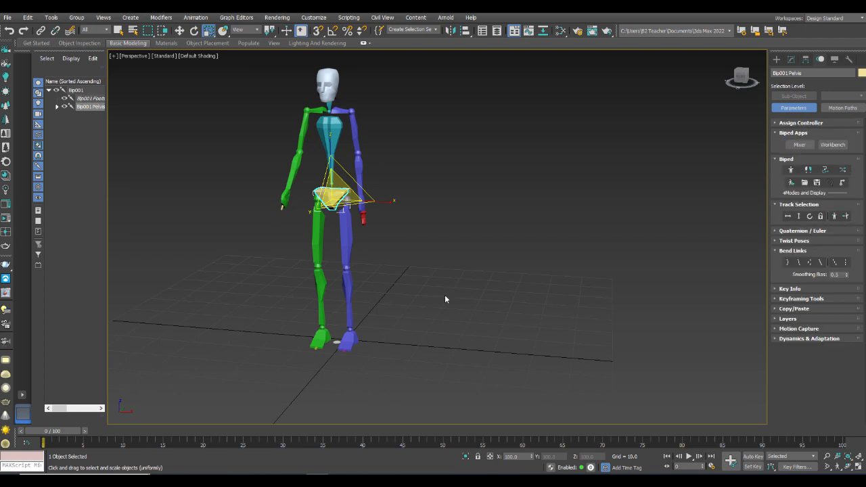
click(808, 170)
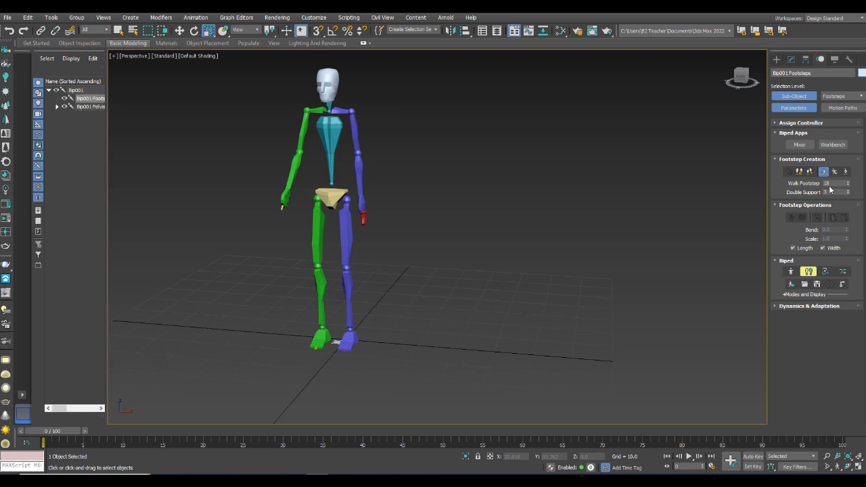
Create 18 walk footsteps for the biped with the Create Multiple Footsteps command
scroll(625, 248, down, 3)
alt+middle_drag(471, 299, 470, 294)
scroll(470, 295, up, 2)
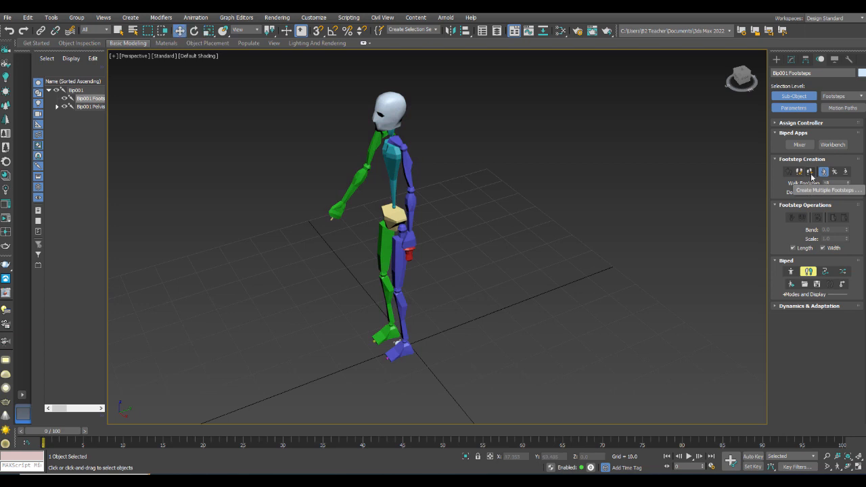
click(812, 176)
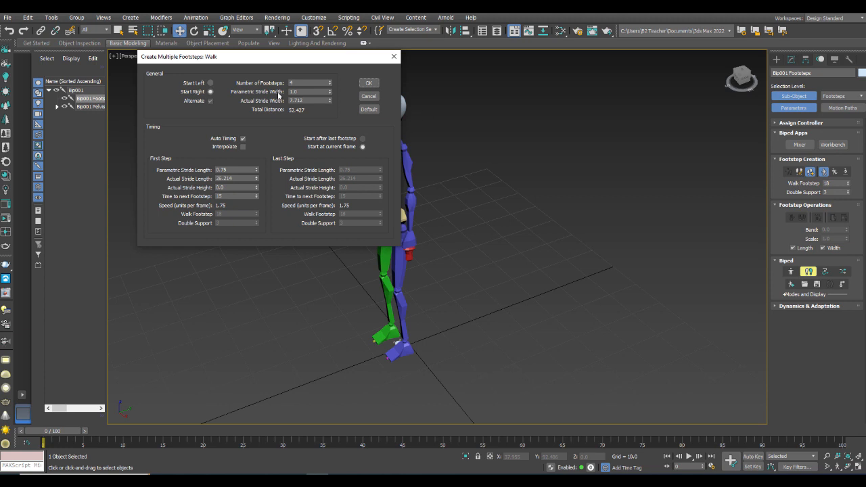
click(297, 82)
text(1)
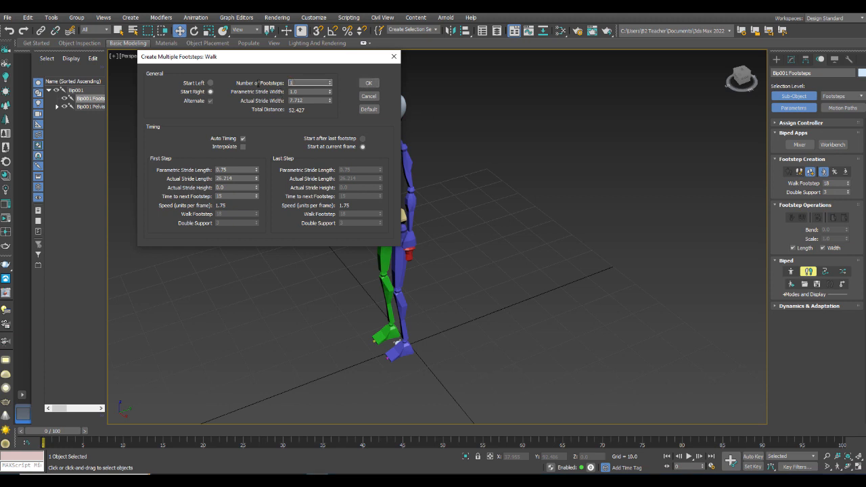
text(8)
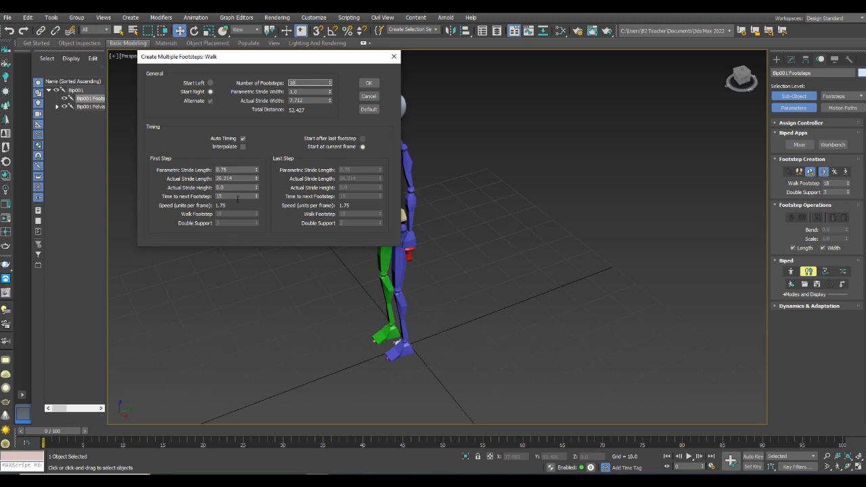
click(368, 83)
Create keys for the biped's inactive footsteps, and turn off single footstep creation
scroll(370, 82, up, 3)
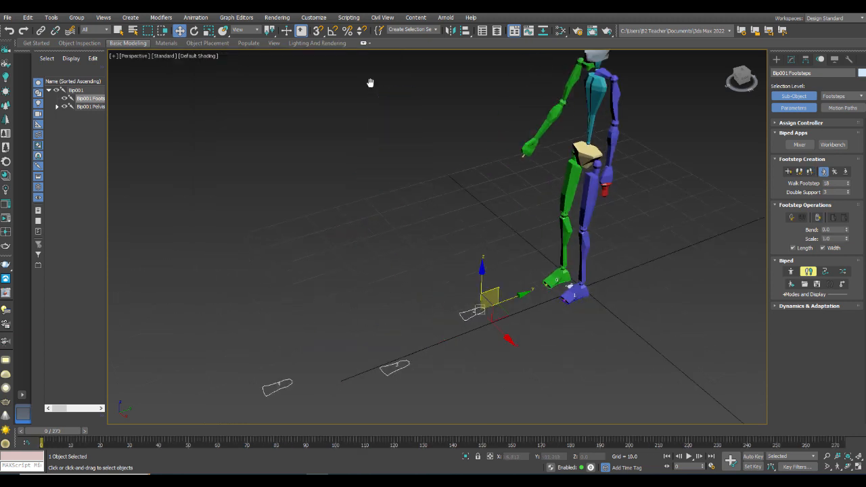
scroll(370, 83, down, 3)
scroll(369, 94, up, 1)
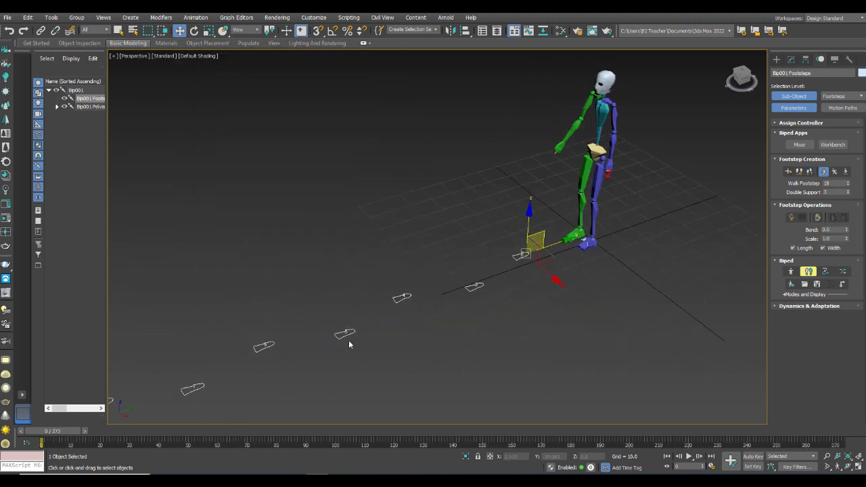
click(790, 218)
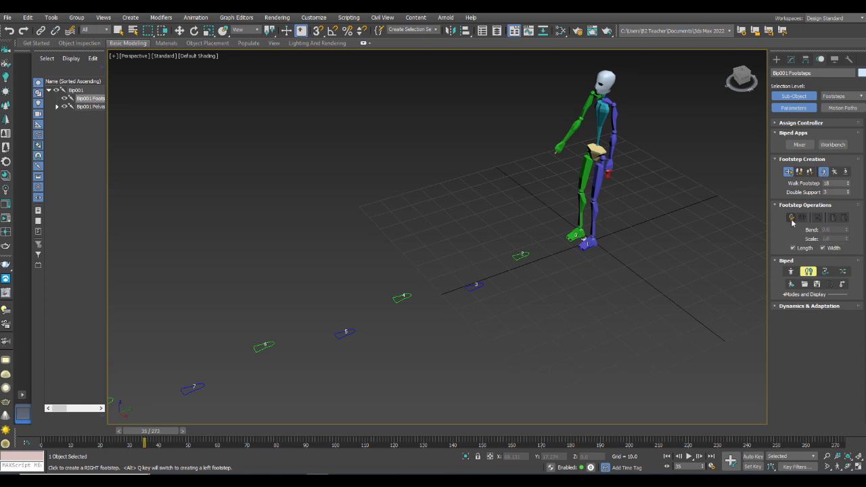
click(792, 218)
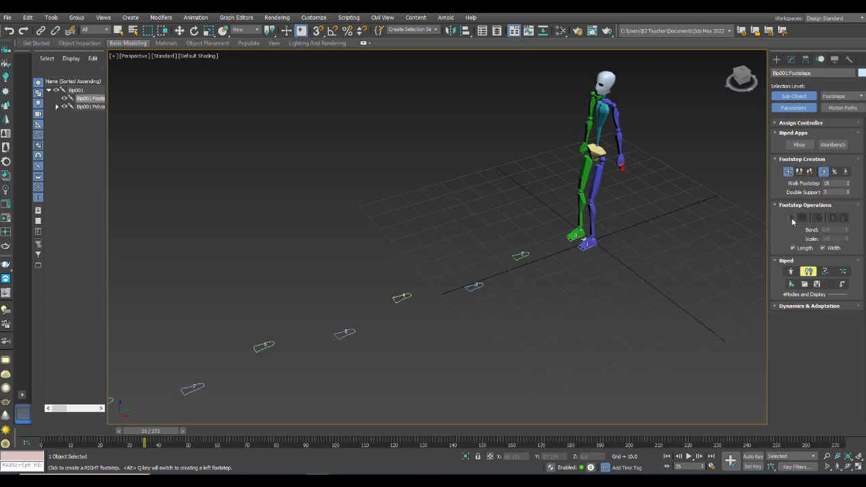
click(788, 171)
Play the biped's walk animation, stop it, and move the current time to frame 84
click(688, 457)
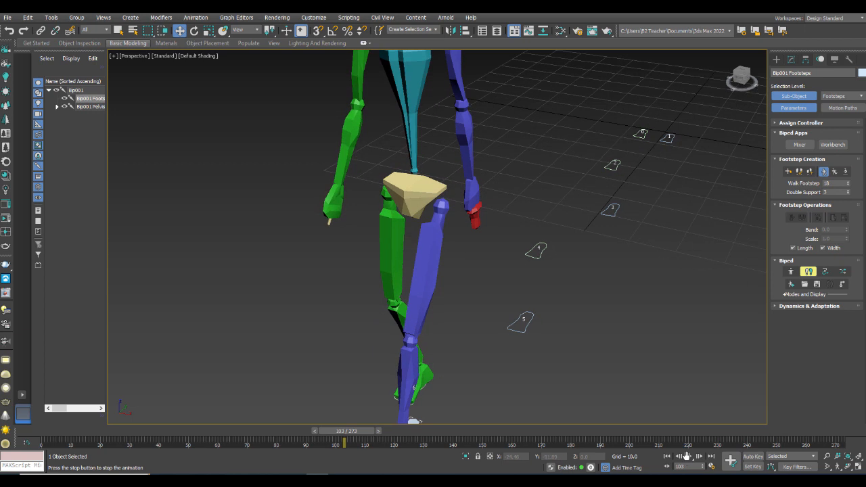
click(687, 457)
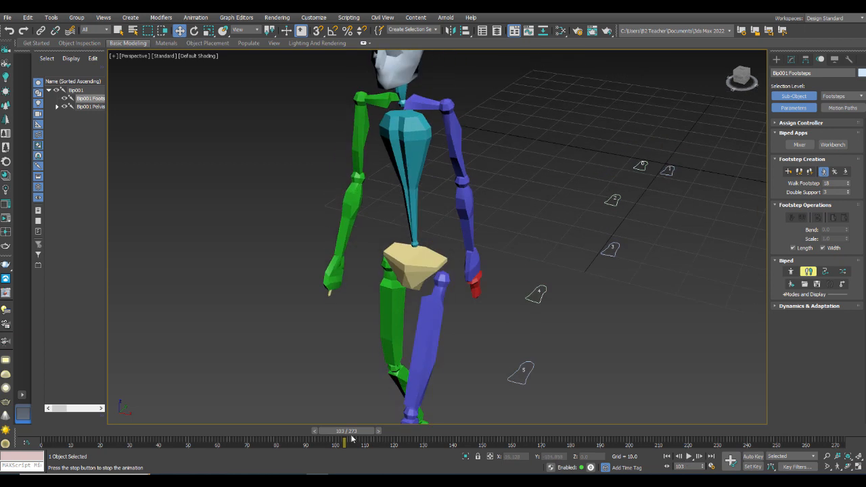
drag(351, 439, 294, 439)
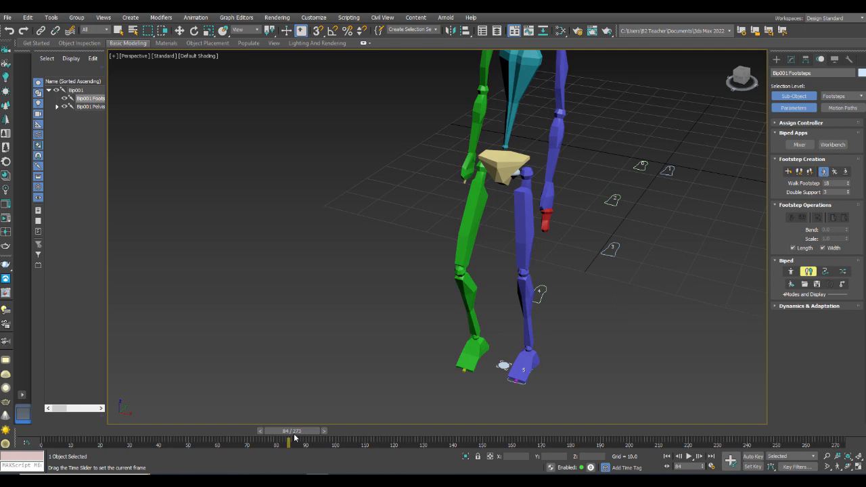
middle_drag(520, 197, 463, 343)
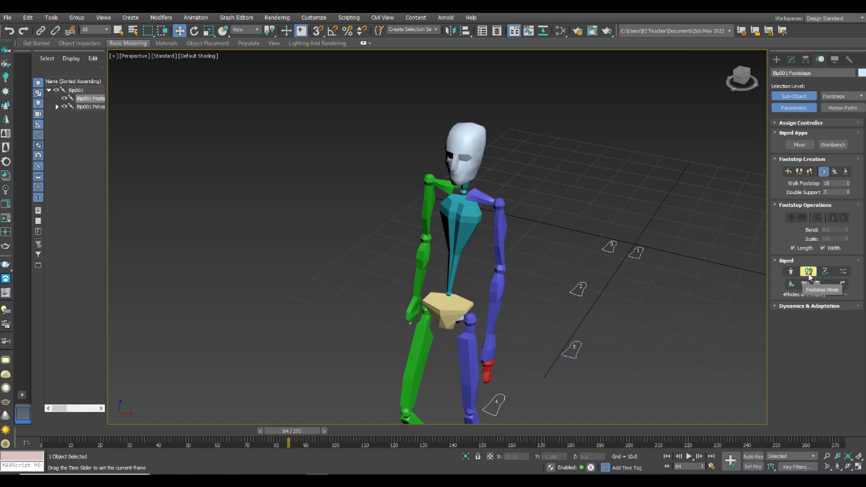
Leave Footstep Mode and key the biped's head tilted toward its right shoulder at frame 84 using Auto Key, switched off when done
click(808, 273)
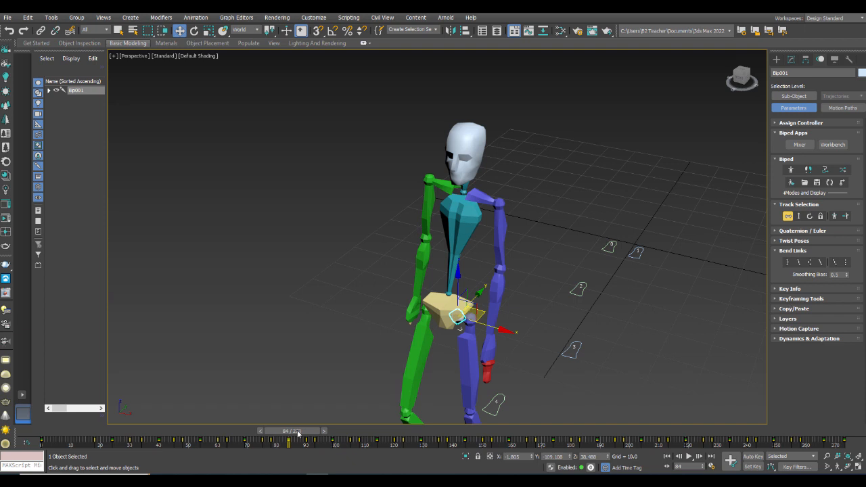
drag(298, 432, 297, 433)
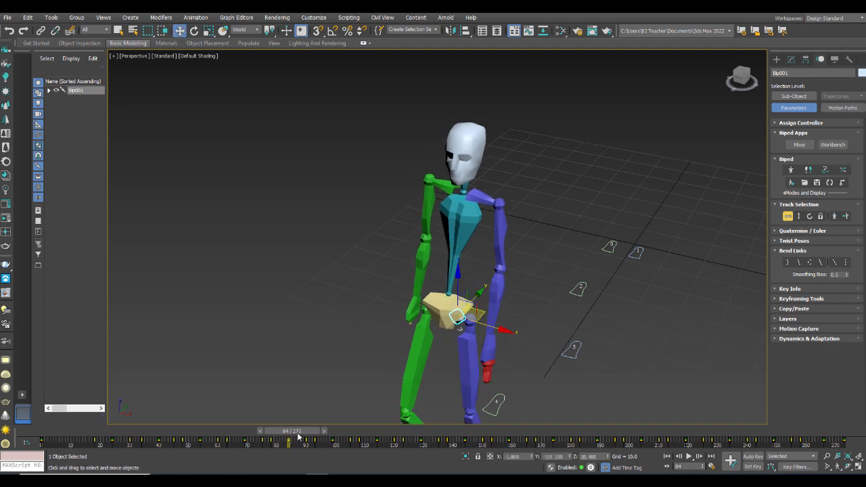
click(750, 457)
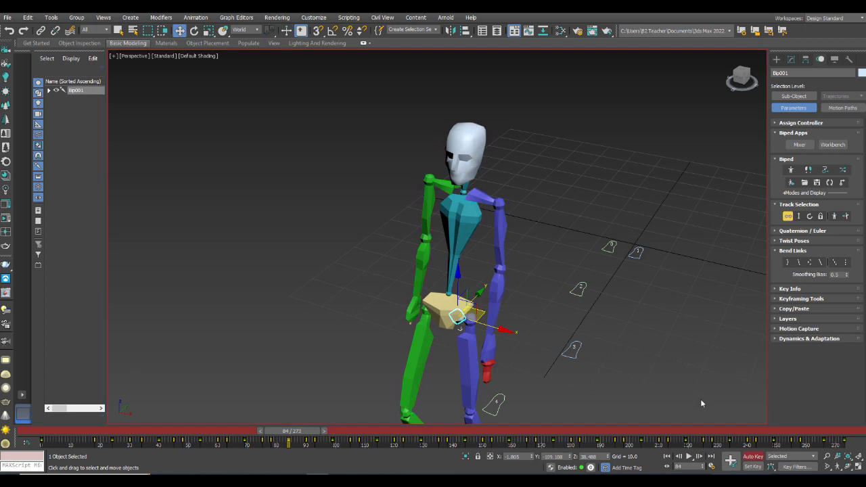
click(475, 148)
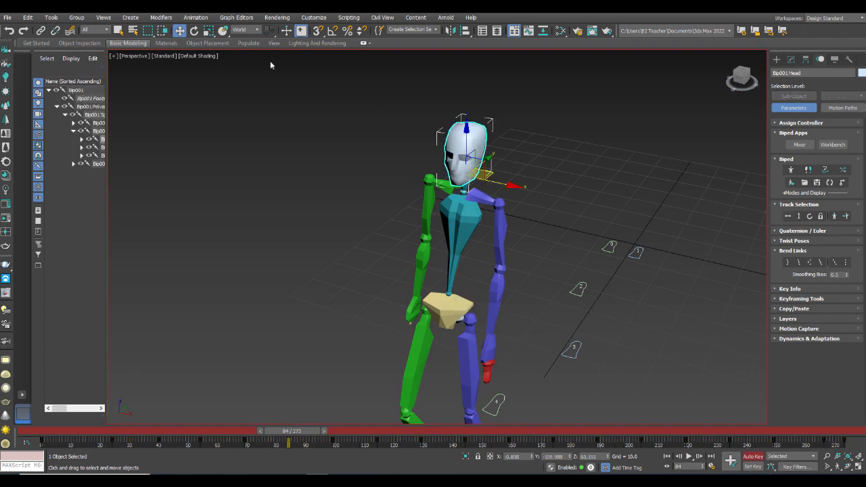
click(194, 31)
drag(488, 129, 472, 106)
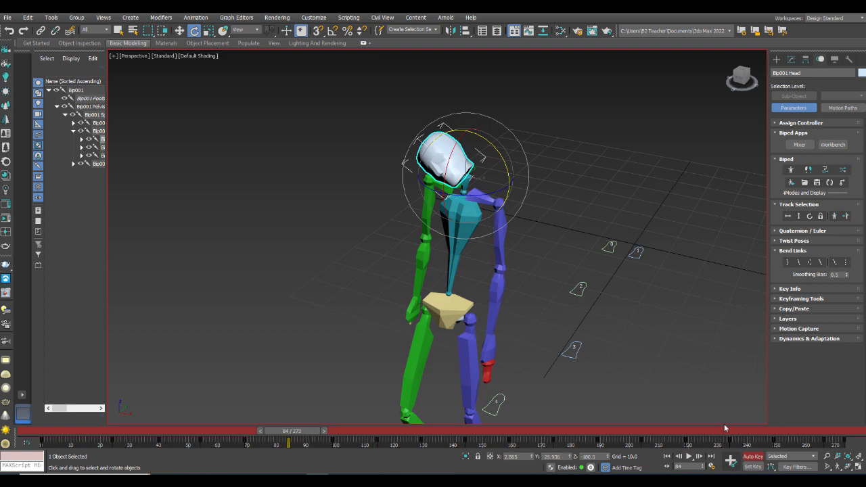
click(752, 457)
Scrub back to frame 41 and look over the whole line of footsteps ahead of the biped
drag(285, 433, 162, 425)
key(e)
key(shift+z)
key(shift+z)
key(shift+z)
key(shift+z)
key(shift+z)
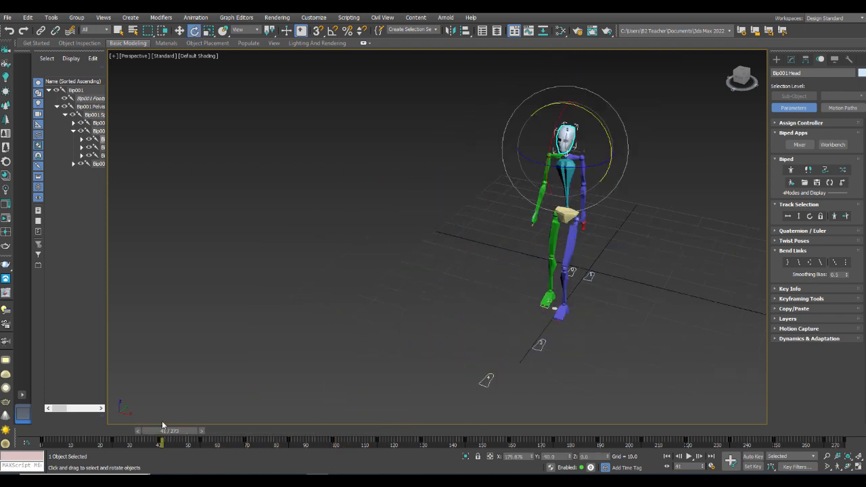
middle_drag(162, 425, 337, 337)
scroll(162, 421, down, 4)
scroll(419, 301, up, 2)
scroll(419, 297, down, 4)
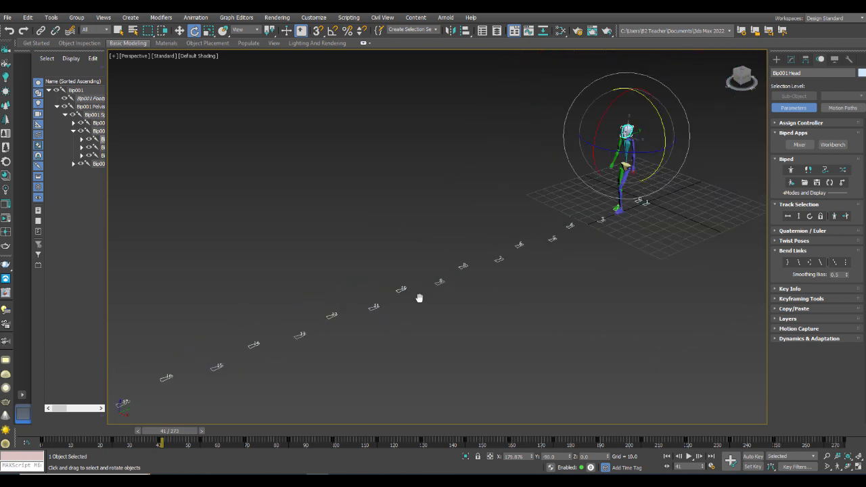
scroll(372, 329, up, 2)
scroll(361, 338, down, 2)
middle_drag(361, 338, 407, 314)
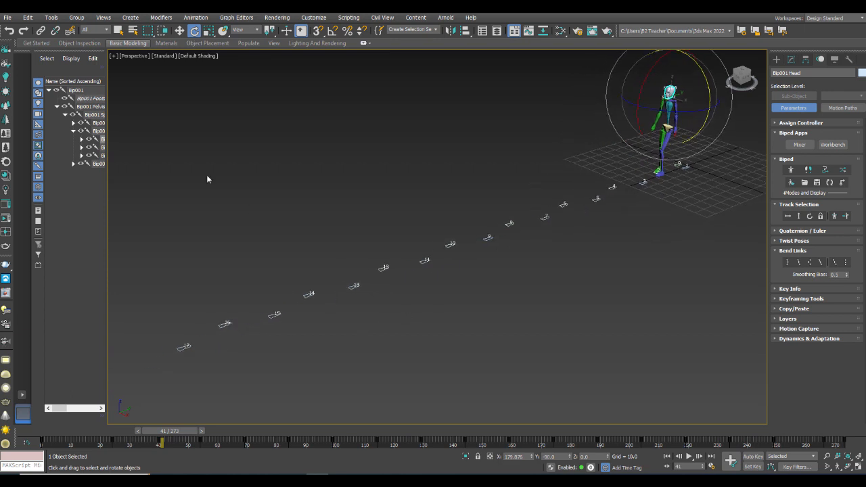
Return the biped to Footstep Mode and bend the path of the footsteps from number 6 onward into a curve
drag(524, 402, 518, 403)
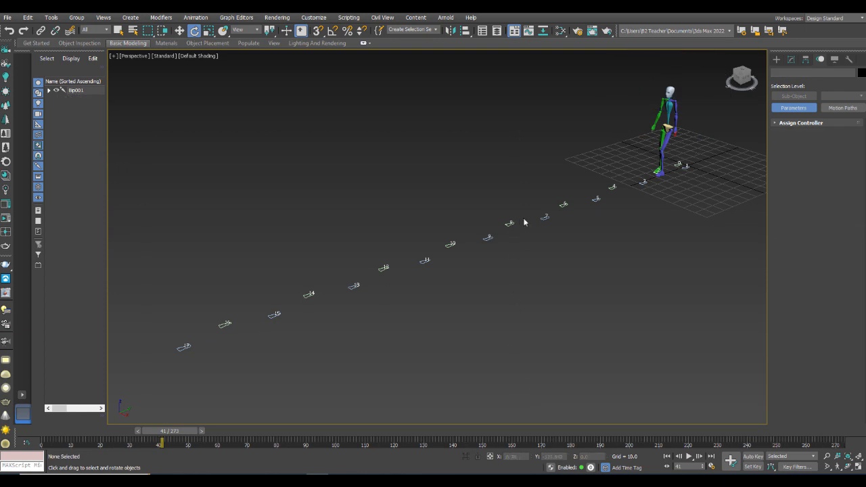
click(668, 127)
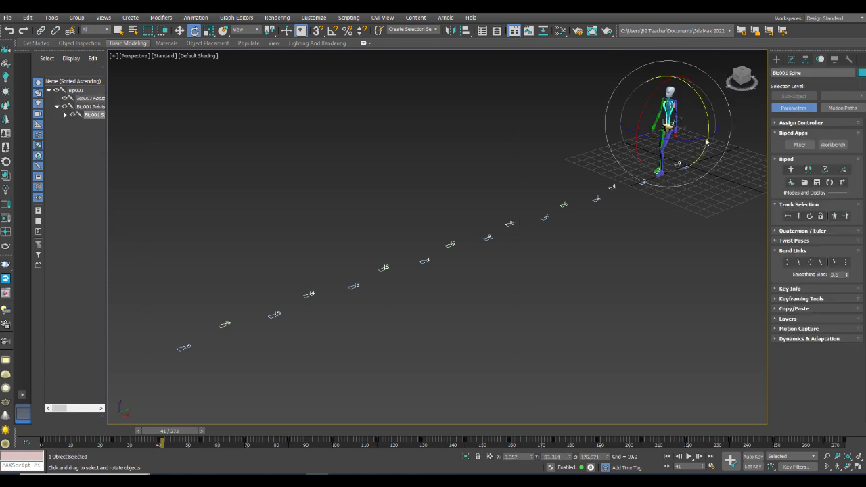
click(807, 171)
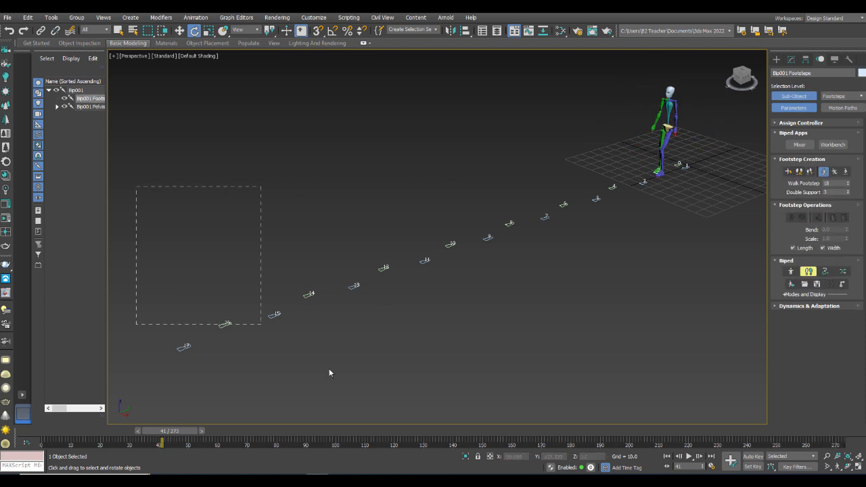
drag(329, 373, 577, 406)
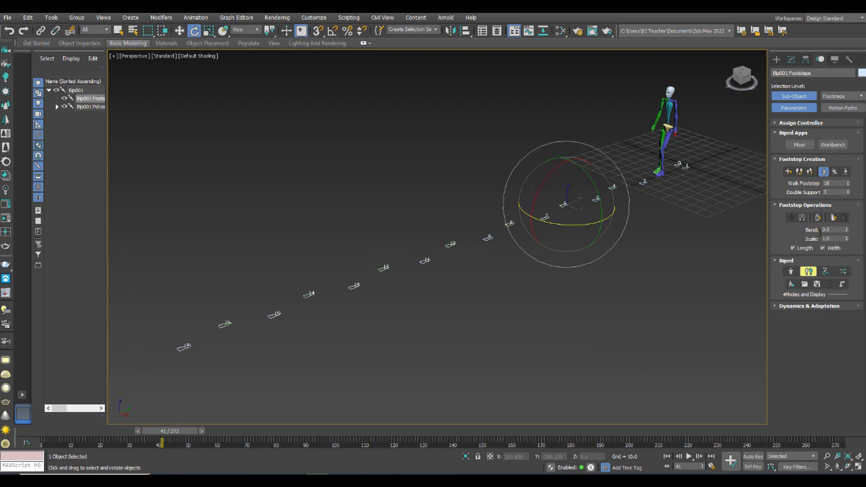
drag(848, 232, 826, 173)
middle_drag(757, 247, 680, 227)
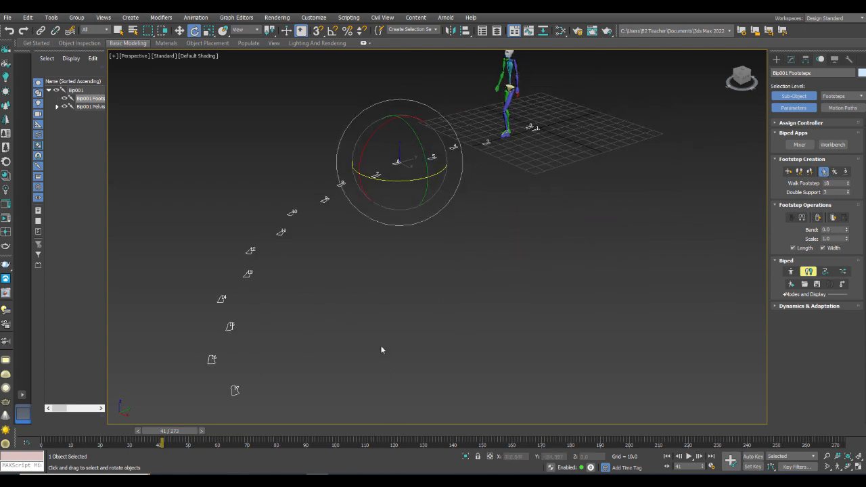
Scrub to frame 126 to check the biped walking along the bent footstep path
drag(172, 432, 414, 436)
key(e)
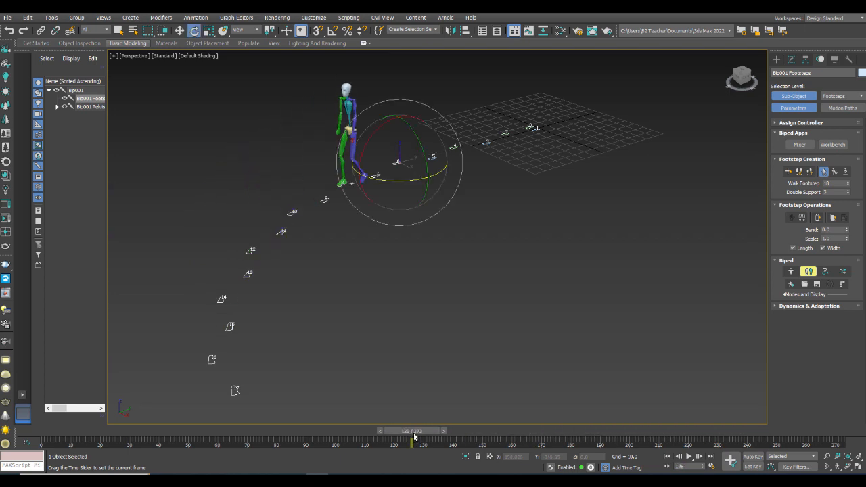
key(shift+z)
key(shift+z)
key(shift+z)
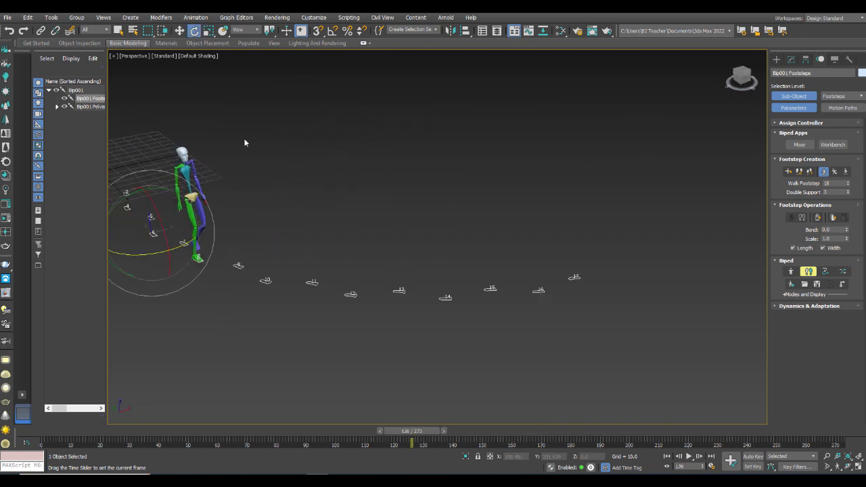
Raise footsteps 13 to 17 along Z, plus footsteps 14 to 17 by one more increment
click(180, 31)
key(shift+z)
key(shift+z)
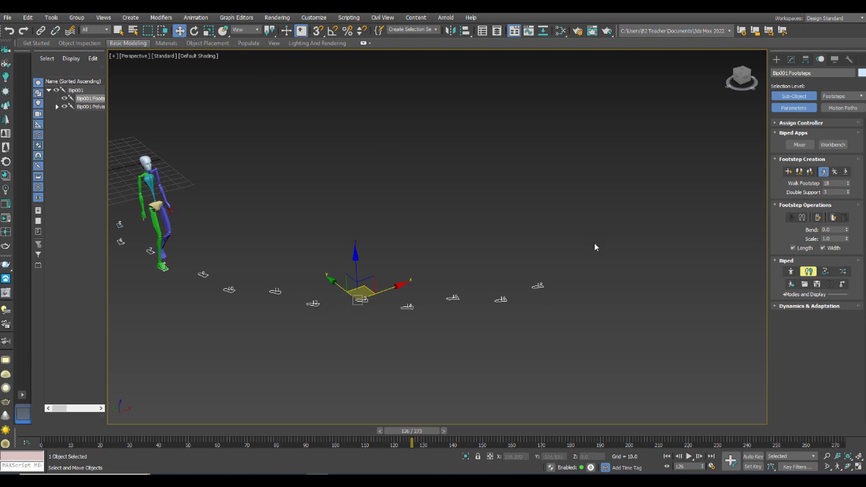
drag(302, 384, 342, 374)
drag(355, 266, 356, 251)
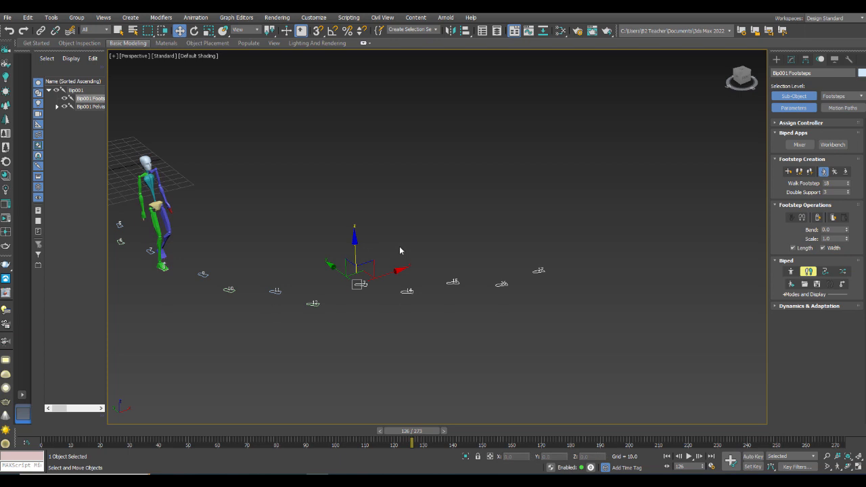
drag(388, 342, 388, 341)
drag(401, 267, 401, 244)
Raise footsteps 15 to 17 in successive Z increments so that each one sits higher than the one before
drag(423, 301, 424, 301)
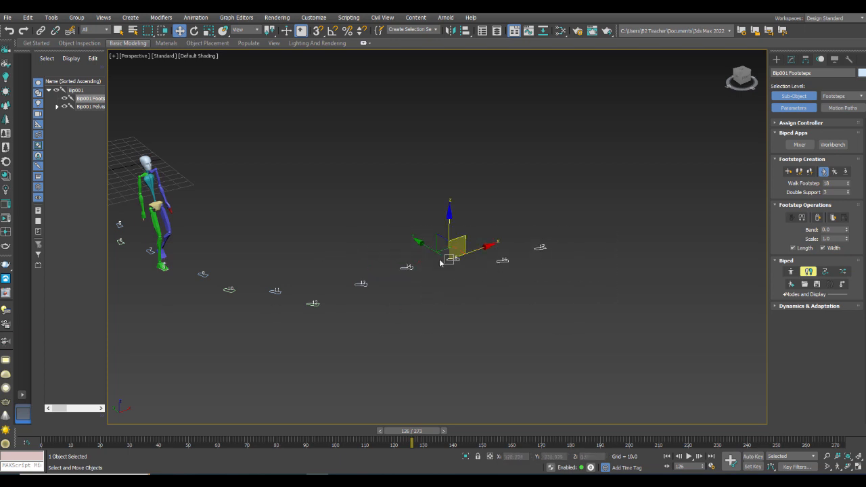
drag(448, 231, 497, 191)
click(539, 235)
click(502, 246)
drag(570, 192, 524, 226)
drag(537, 187, 537, 175)
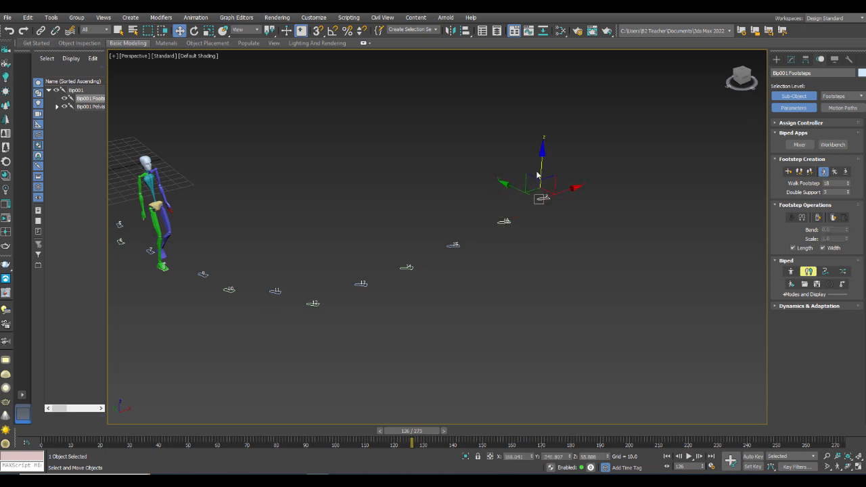
Scrub past frame 172 to check from the side how the biped climbs the raised footsteps
middle_drag(418, 204, 515, 217)
drag(413, 431, 545, 431)
alt+middle_drag(514, 365, 488, 310)
scroll(488, 310, up, 3)
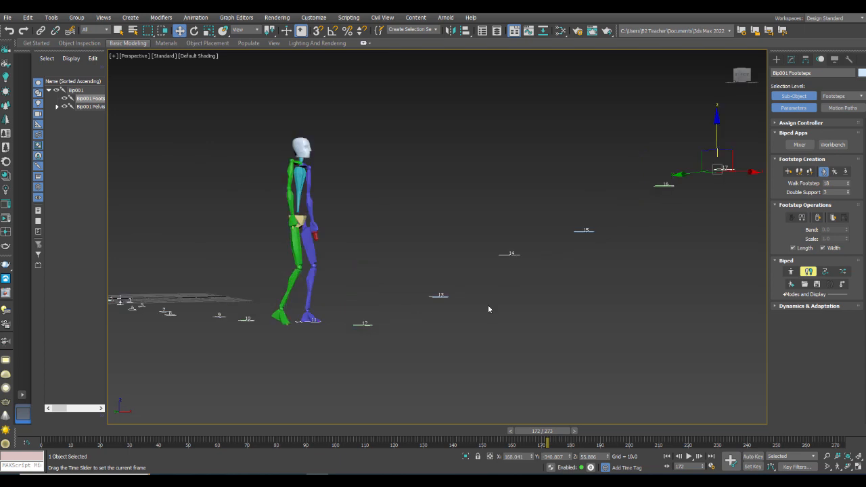
drag(534, 434, 605, 469)
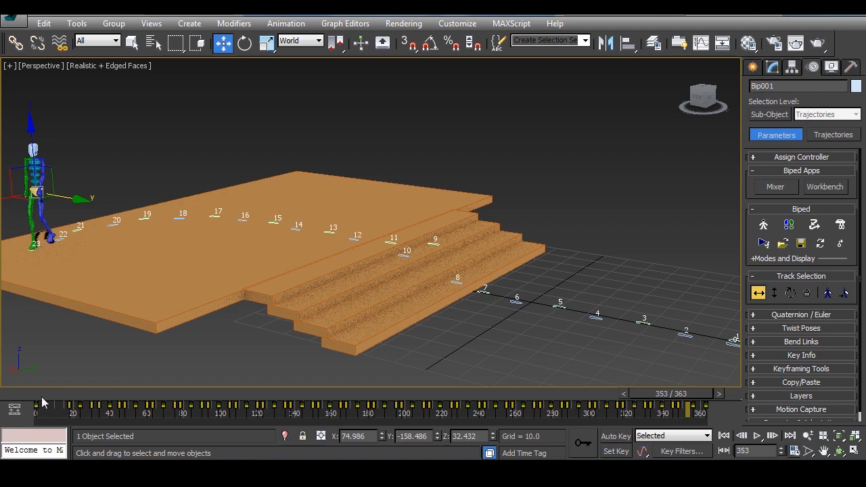
In the stair scene, select the biped's right hand and set the current time to frame 90
click(79, 395)
drag(79, 399, 213, 400)
key(w)
scroll(426, 271, up, 3)
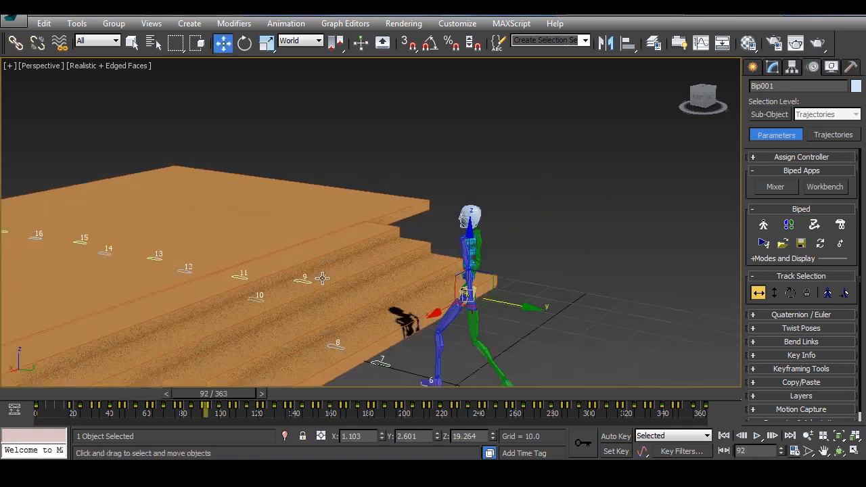
alt+middle_drag(376, 279, 319, 288)
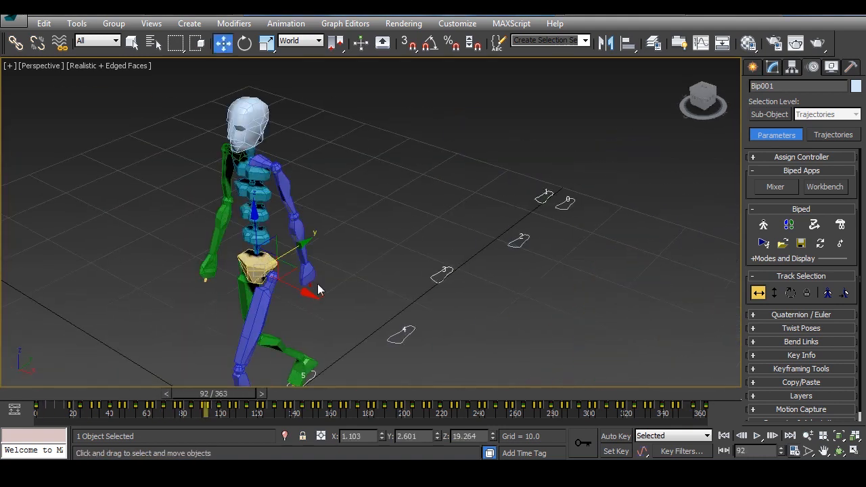
click(207, 265)
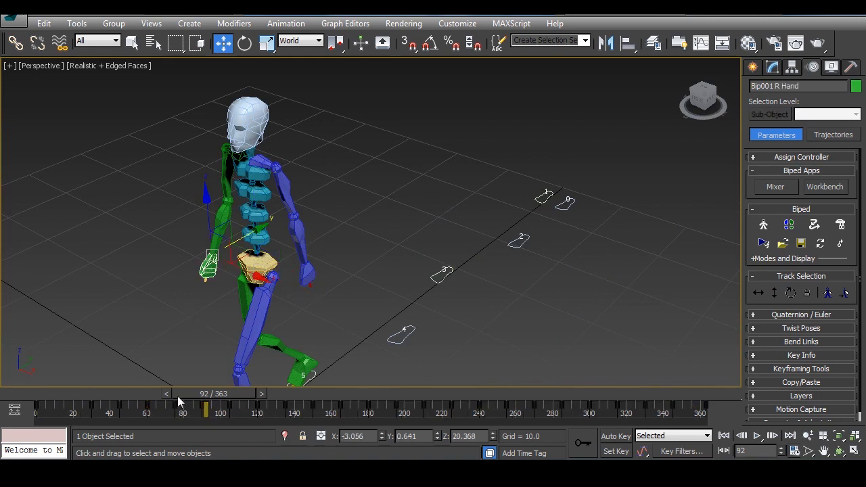
drag(218, 397, 201, 411)
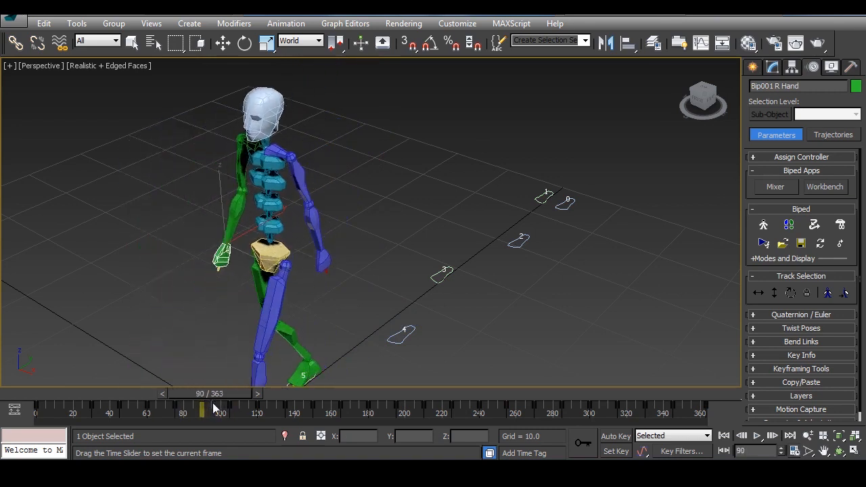
key(w)
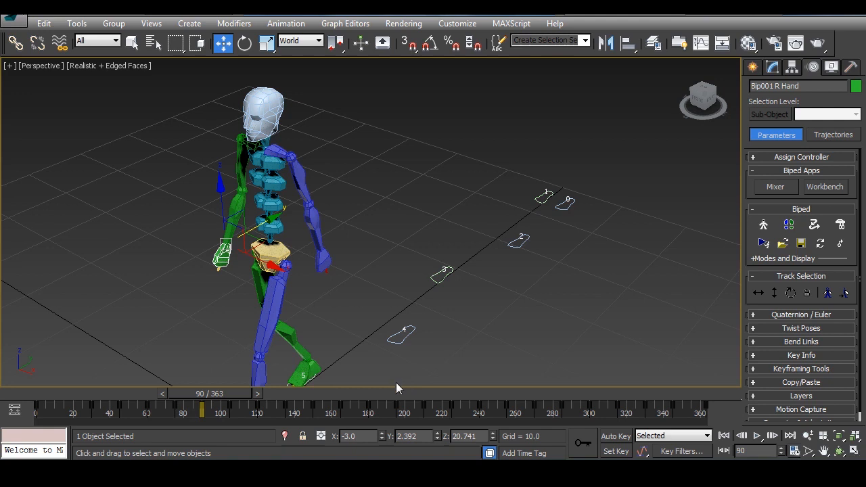
Turn on Auto Key and raise the right hand to the side of the head at frame 90
click(612, 435)
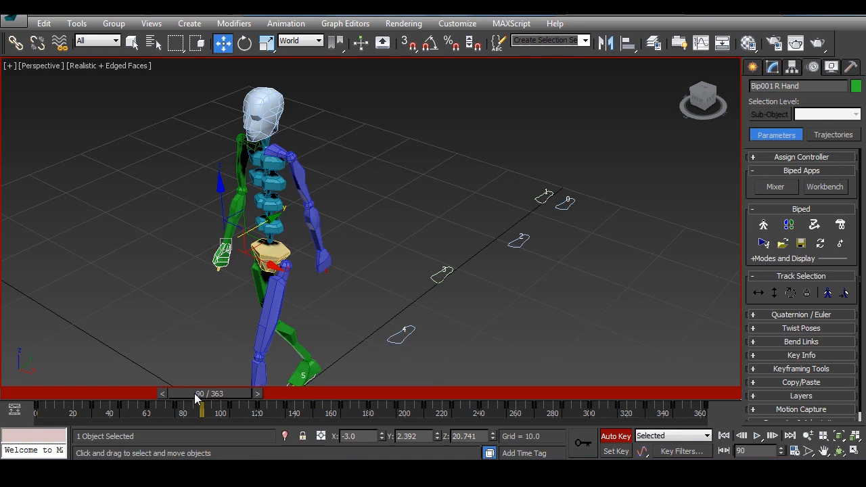
mouse_move(214, 398)
mouse_down()
mouse_move(189, 401)
mouse_move(212, 399)
mouse_up()
key(w)
alt+middle_drag(208, 287, 270, 284)
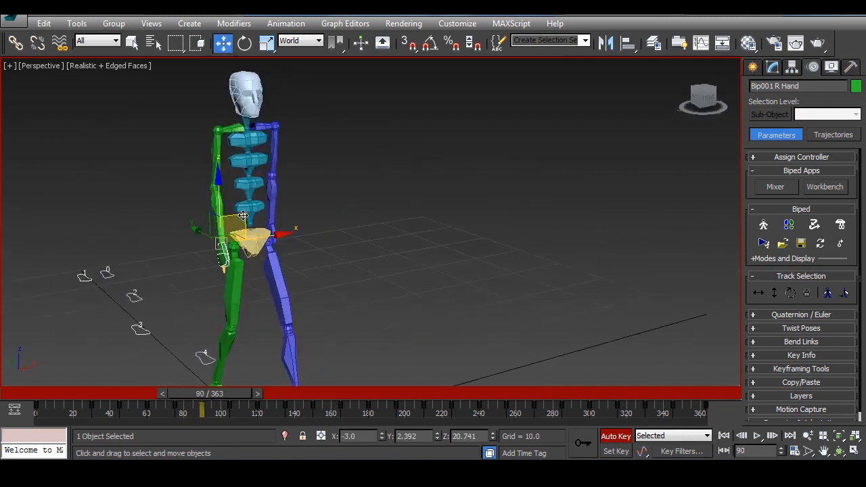
drag(267, 203, 235, 74)
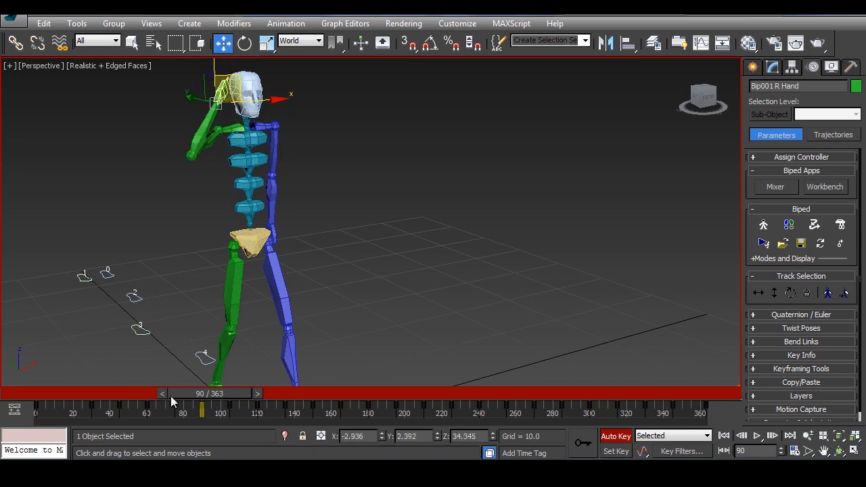
Go to frame 120 and raise the biped's left hand above and in front of its head
drag(201, 396, 276, 393)
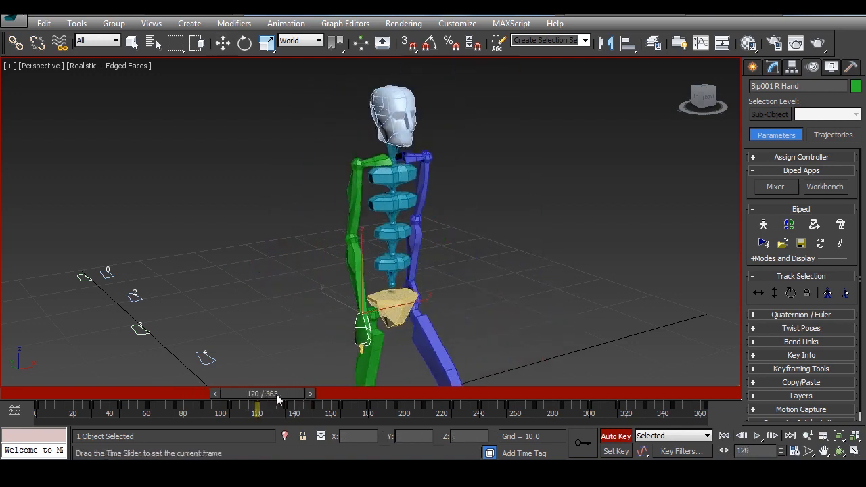
key(w)
alt+middle_drag(467, 319, 272, 306)
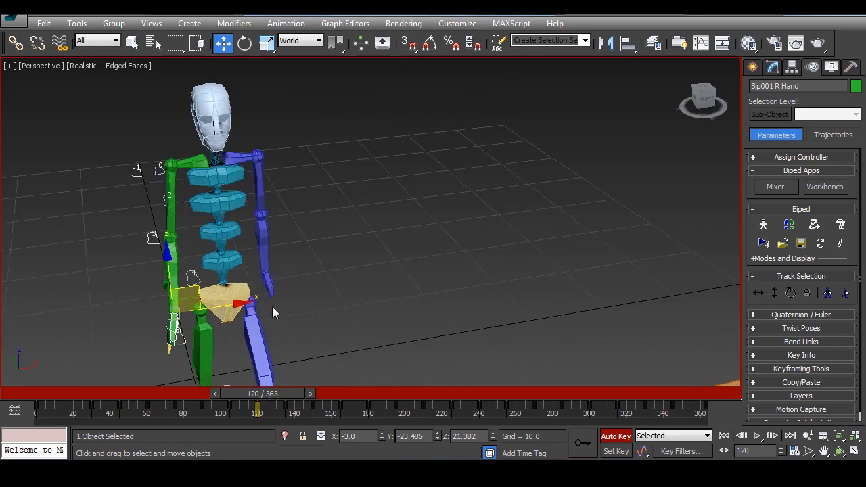
click(268, 288)
drag(291, 232, 307, 221)
alt+middle_drag(308, 221, 467, 284)
scroll(467, 270, down, 4)
drag(467, 254, 442, 154)
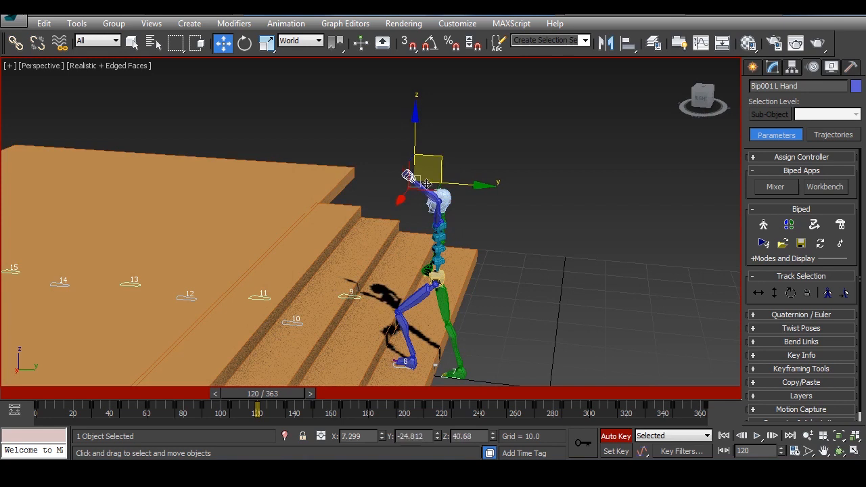
Rotate the raised left hand about the vertical axis at frame 120
alt+middle_drag(442, 155, 358, 279)
scroll(384, 200, down, 2)
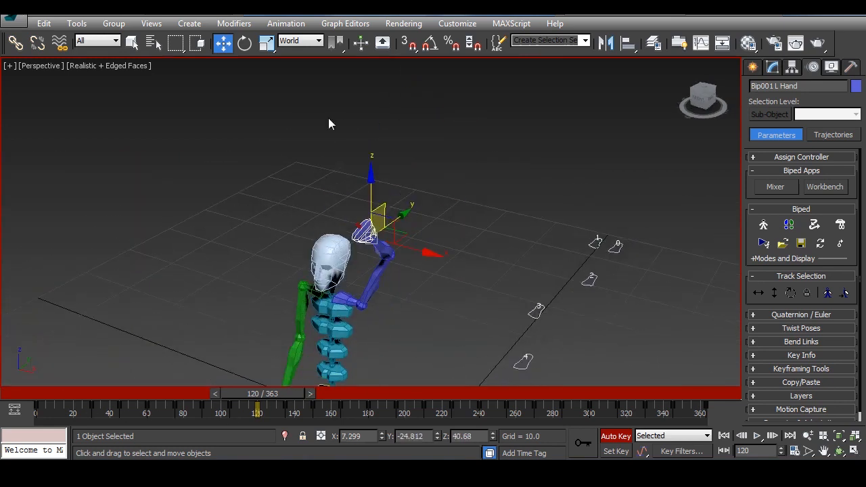
click(244, 43)
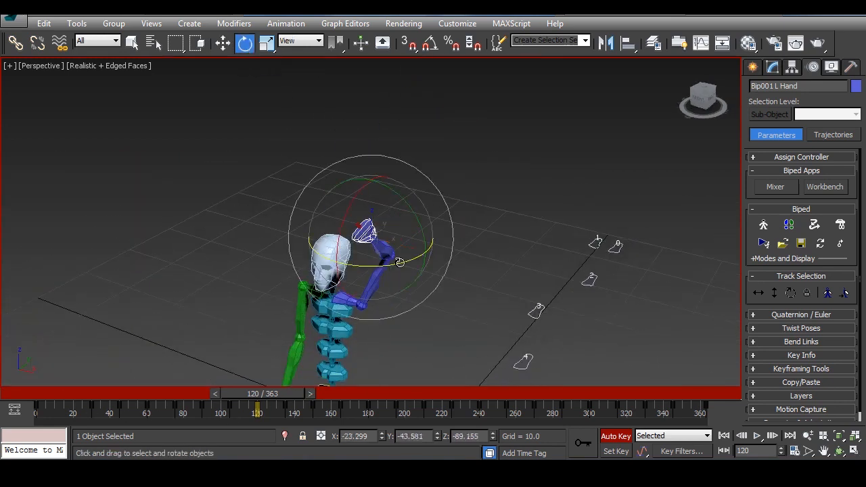
drag(400, 262, 320, 265)
Scrub back to frame 67 and turn off Auto Key
drag(271, 394, 182, 395)
key(e)
click(612, 439)
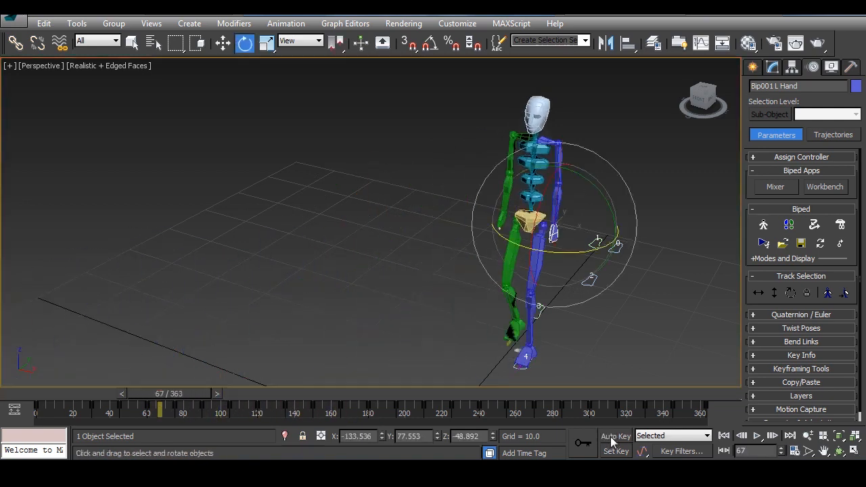